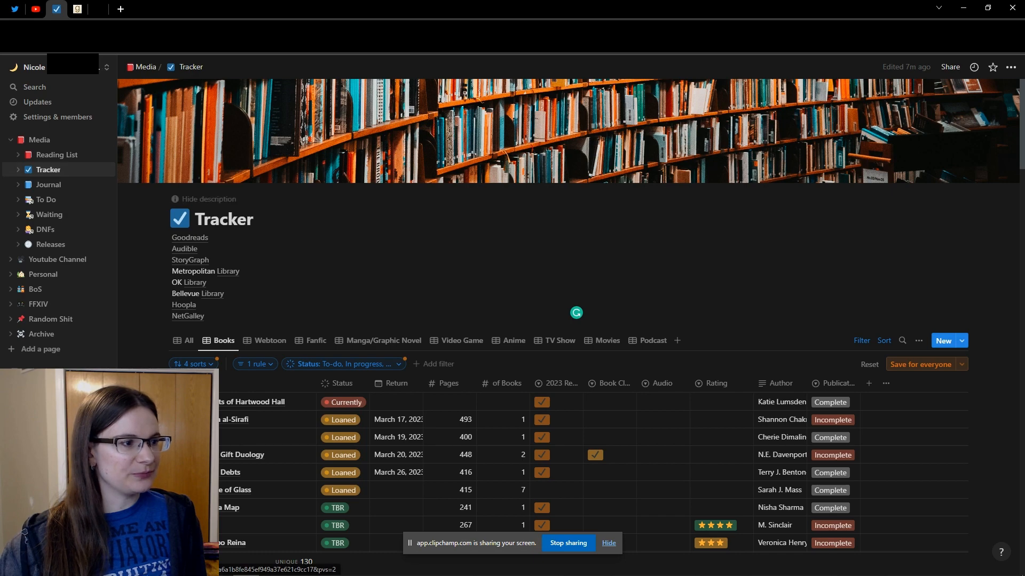
- Open the Reading List page and look through its All, Grouped by status and Books views
scroll(240, 253, "down", 15)
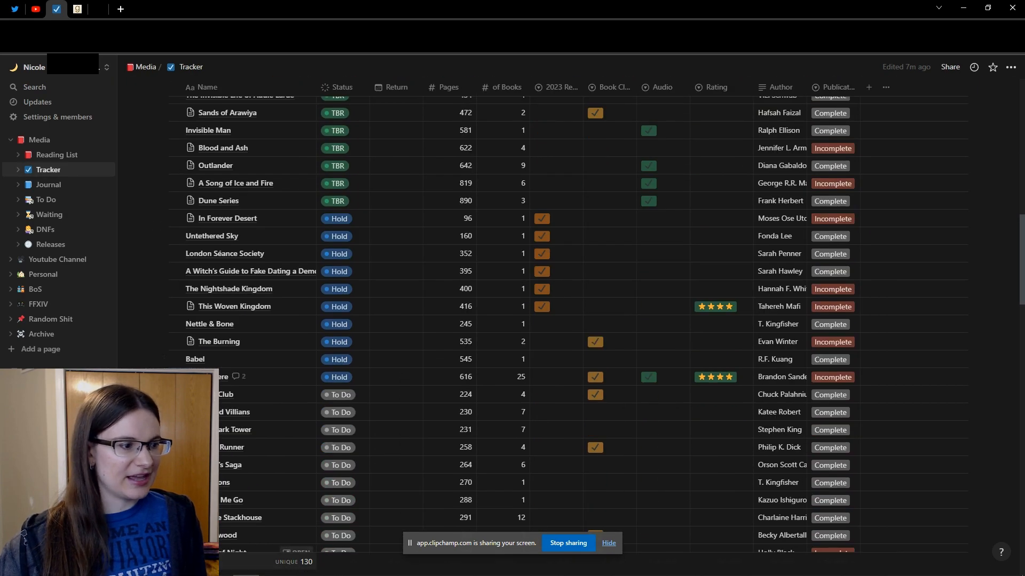
scroll(256, 394, "up", 15)
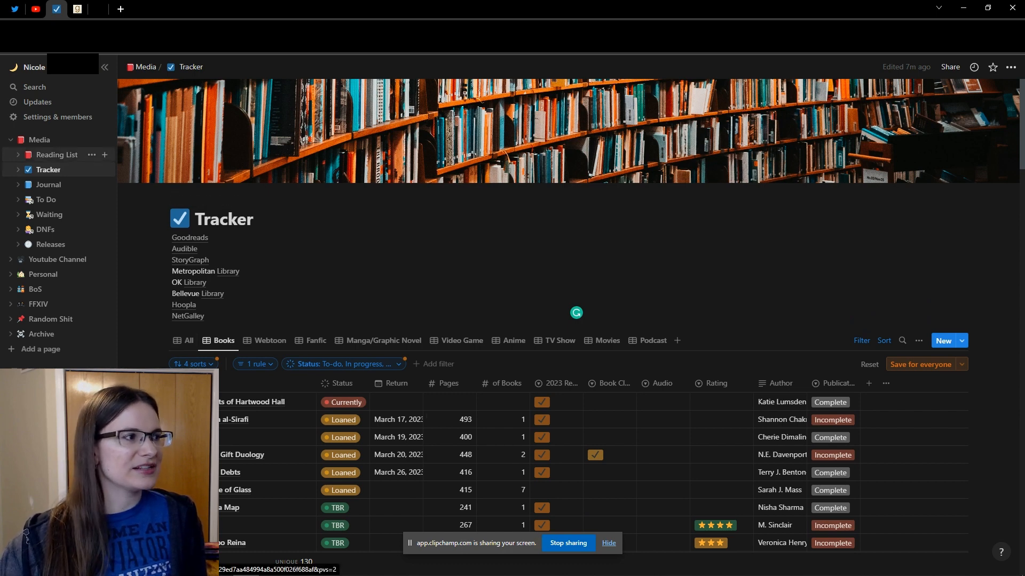
left_click(57, 155)
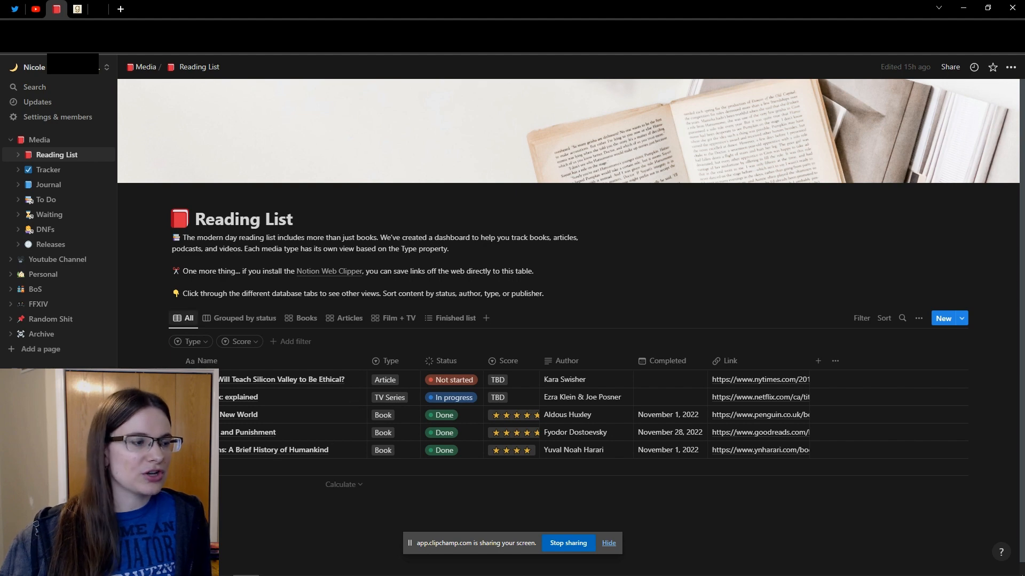
left_click(183, 319)
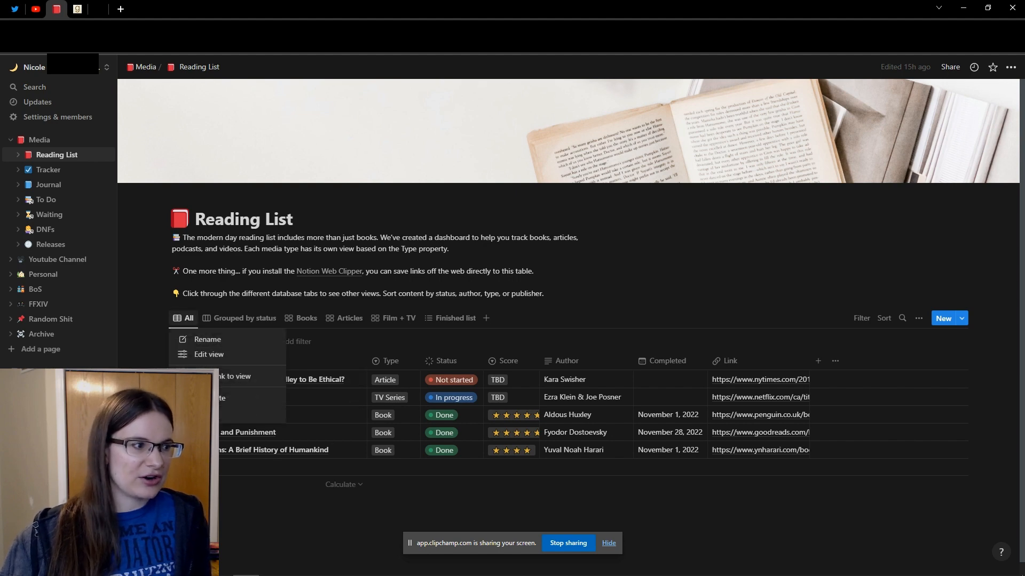
left_click(326, 361)
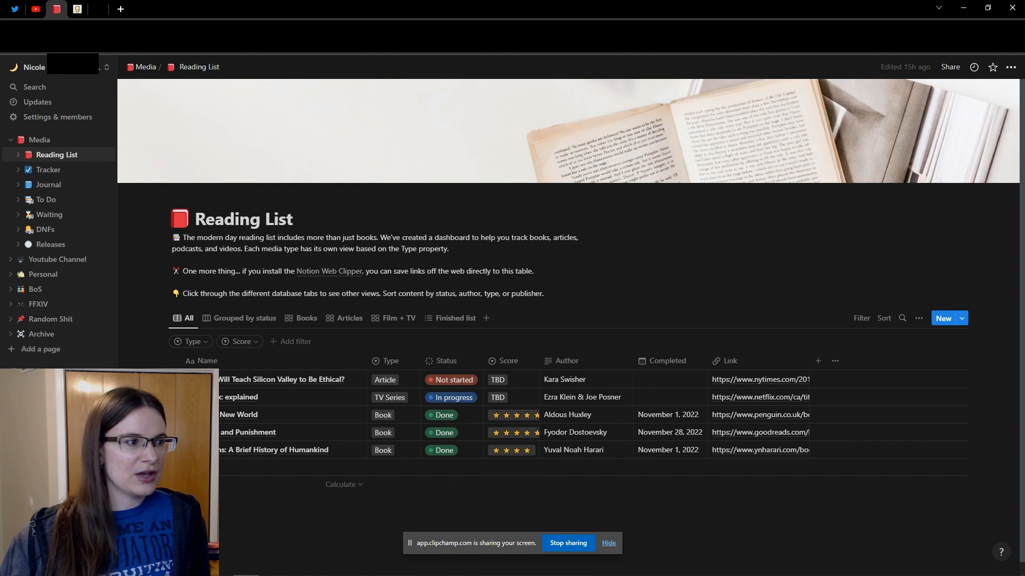
left_click(239, 318)
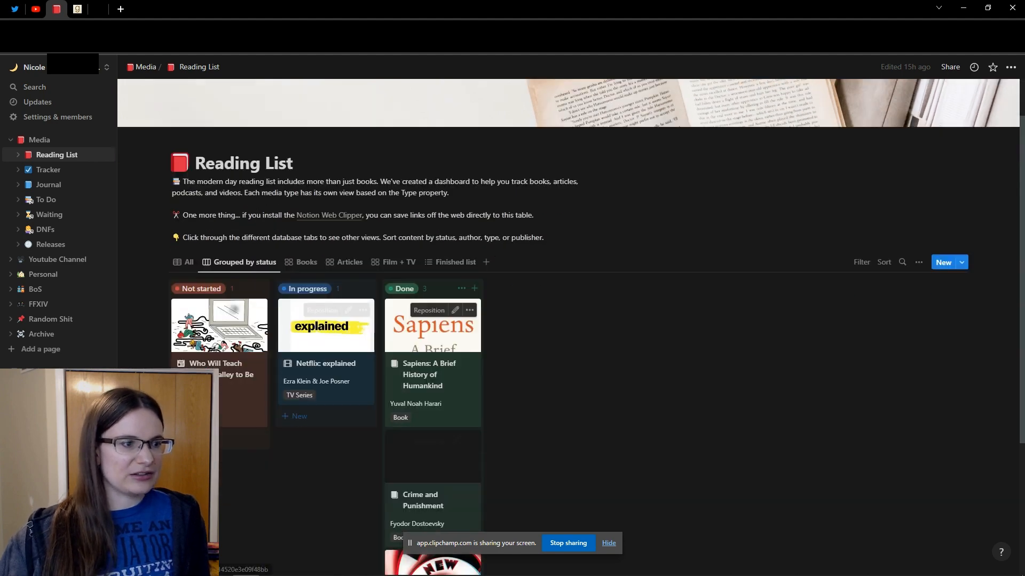
scroll(326, 272, "down", 2)
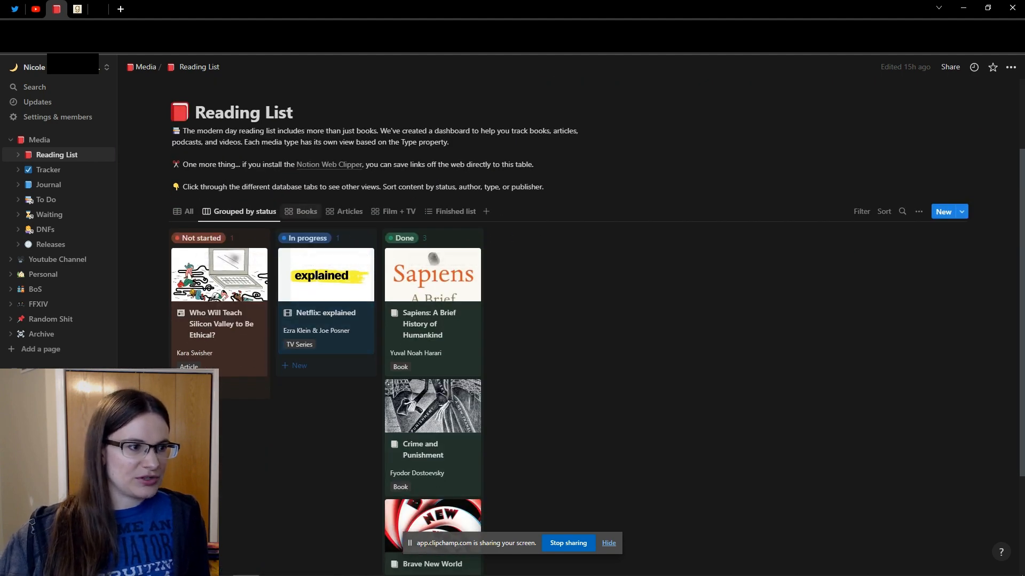
left_click(301, 211)
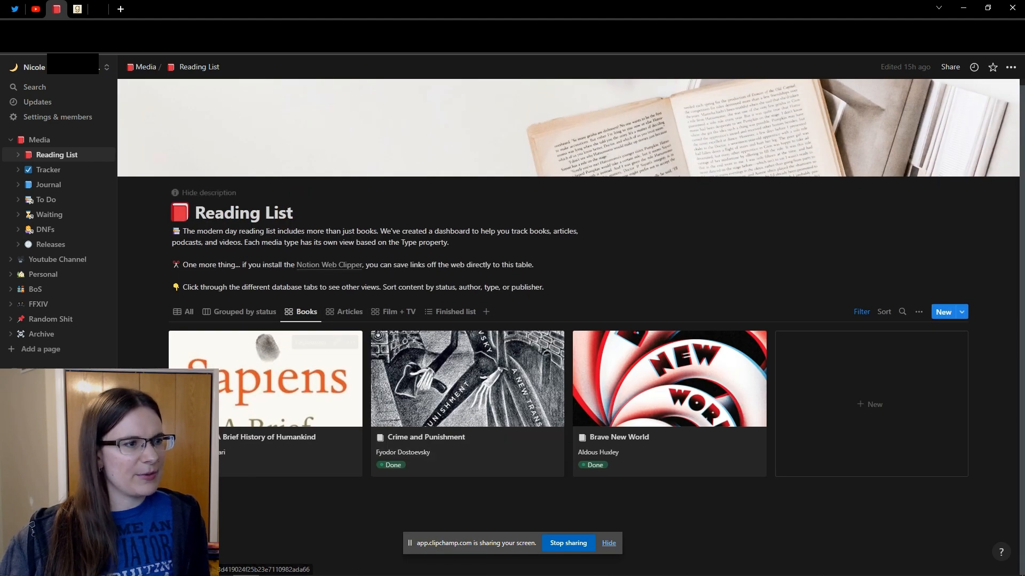
- Show the Reading List's Articles view and display the layout options available for it
left_click(345, 312)
left_click(344, 318)
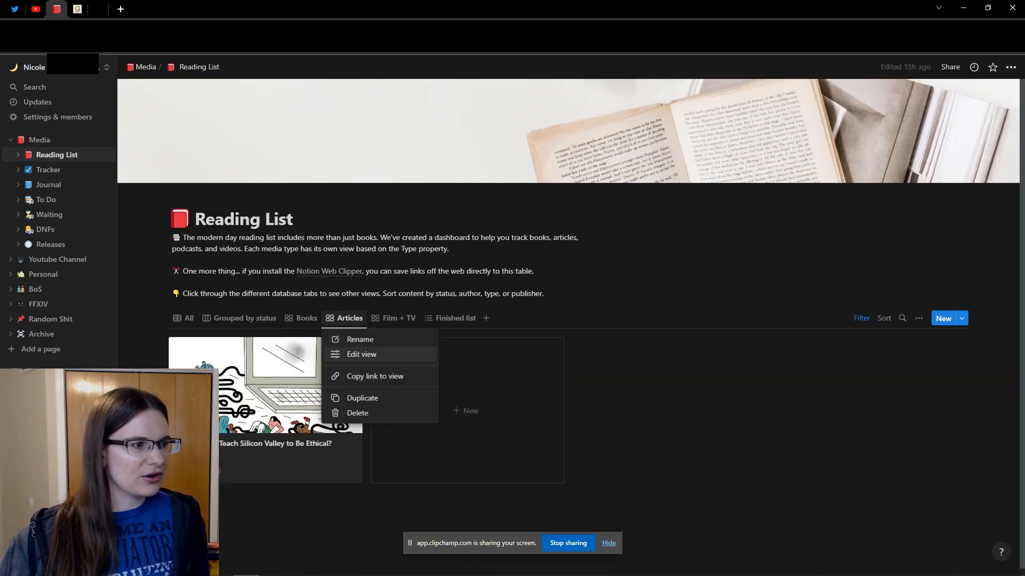
left_click(361, 354)
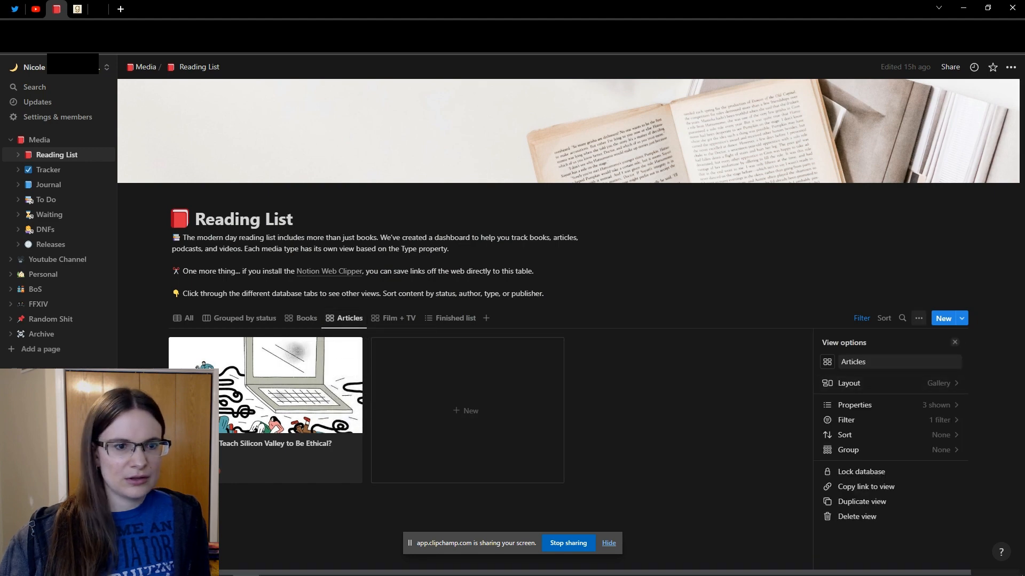
left_click(849, 382)
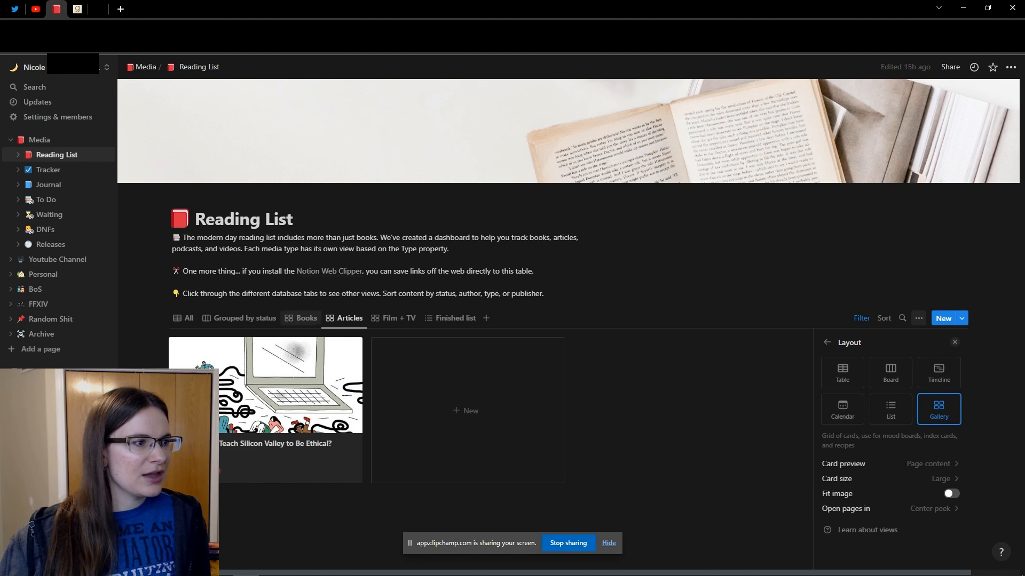
- Go back through the Books and Grouped by status views to All, and display the All view's layout options
left_click(302, 318)
left_click(245, 318)
left_click(183, 318)
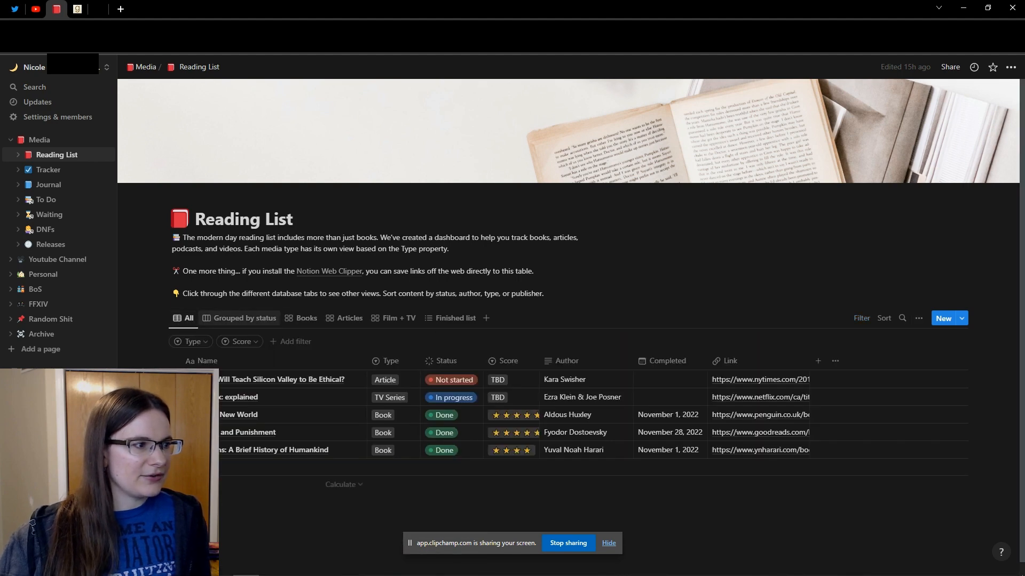
left_click(183, 318)
left_click(209, 354)
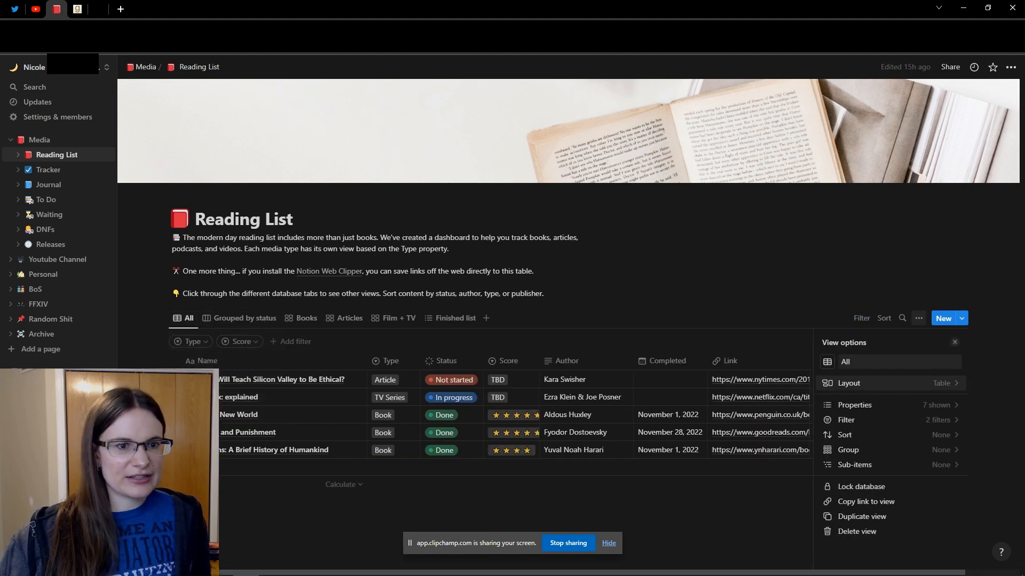
left_click(841, 383)
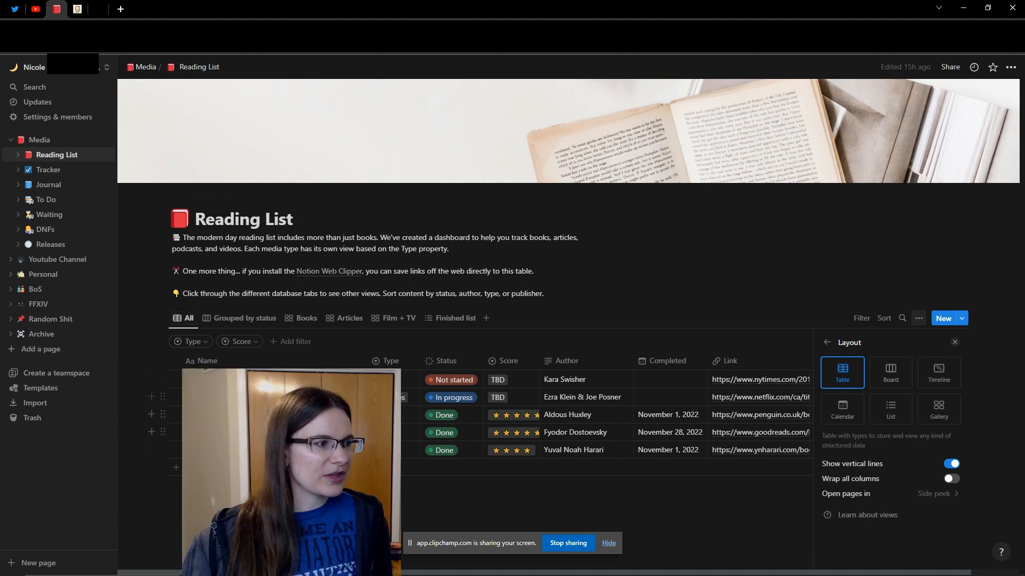
- Close the layout options and preview the Reading List template in the template gallery without adding it
left_click(143, 224)
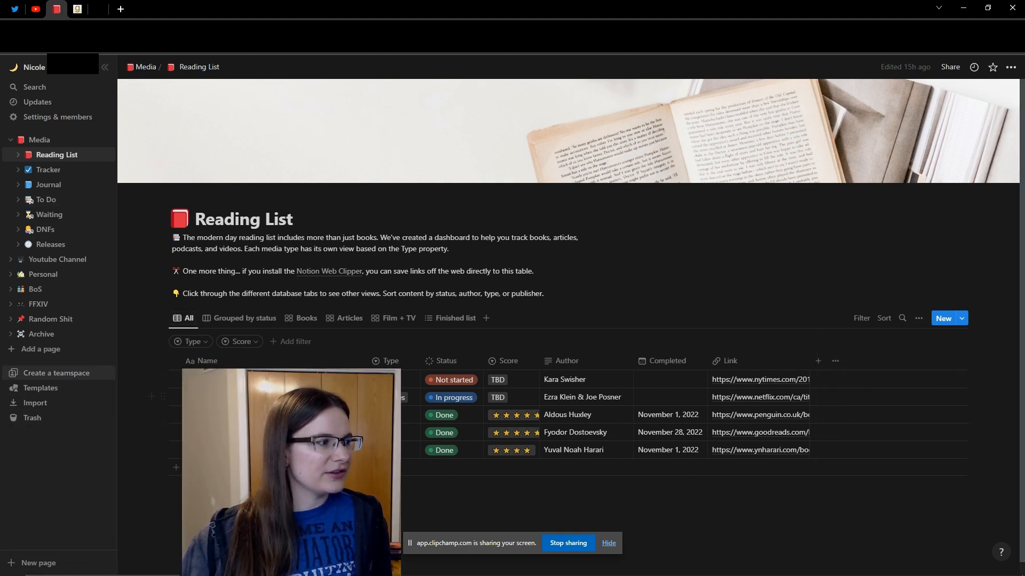
left_click(40, 388)
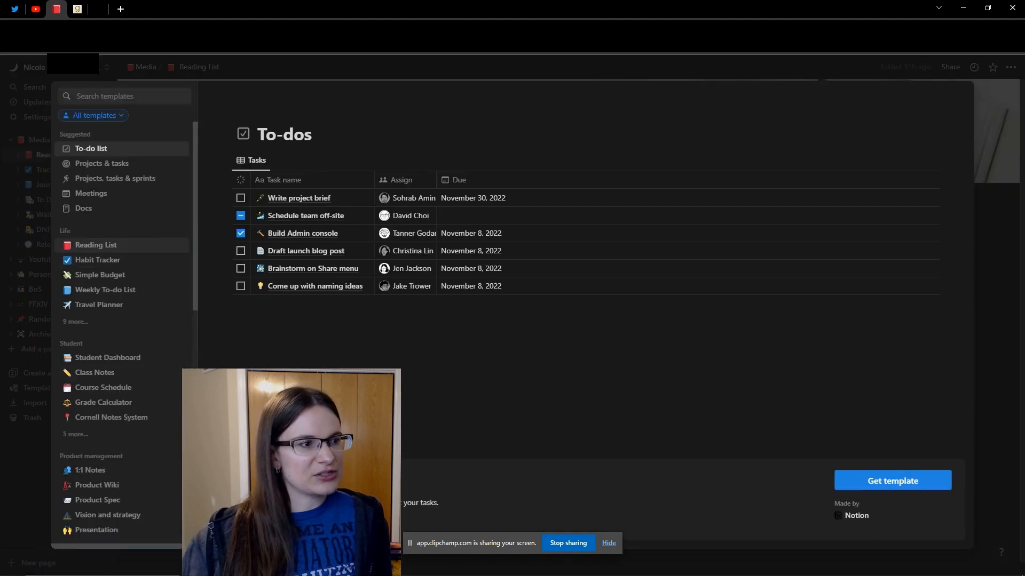
left_click(96, 245)
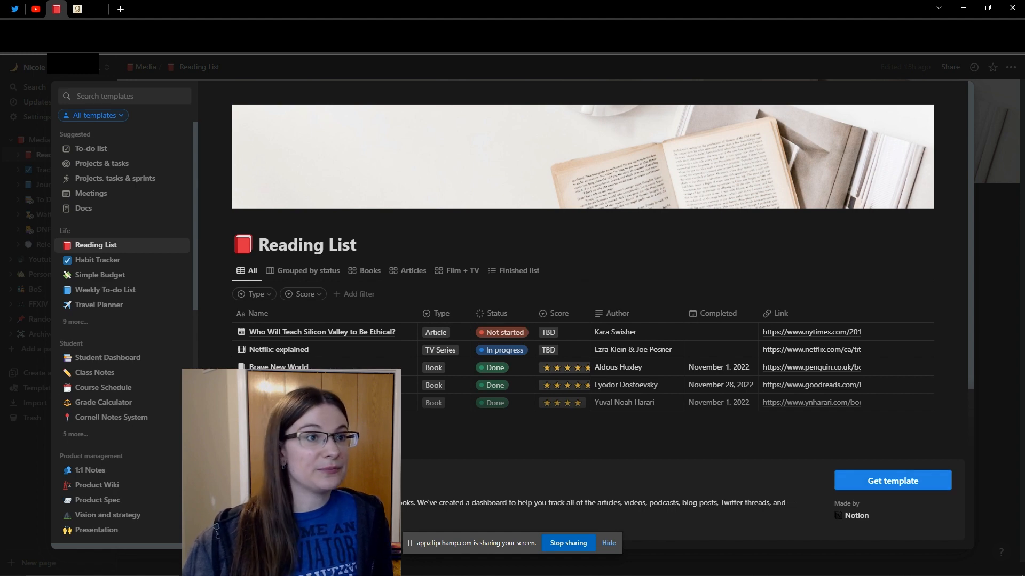
key("Escape")
- Open the Tracker page, find Outlander in its Books view, and inspect the entry's properties and book checklist
left_click(48, 170)
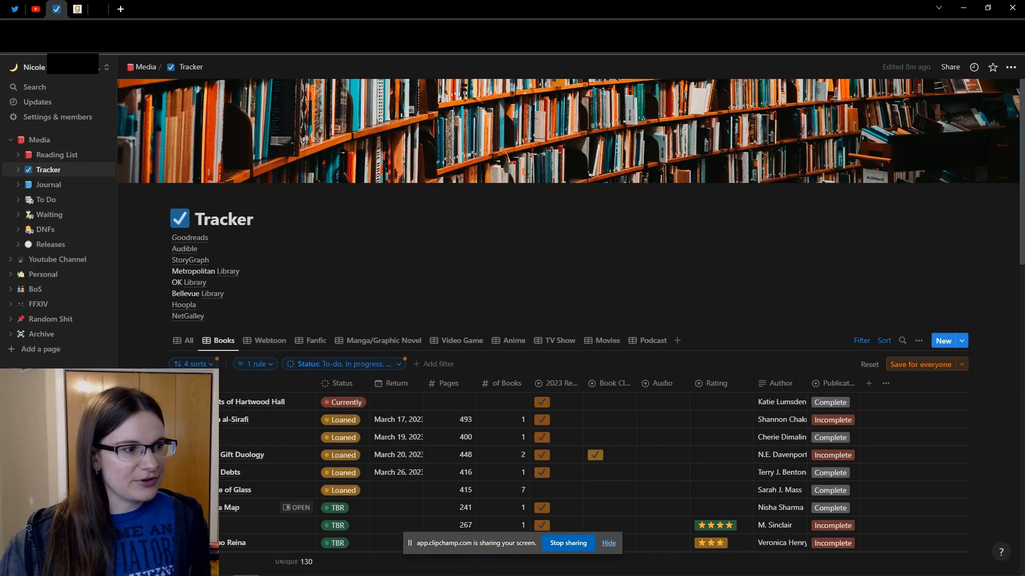
scroll(568, 315, "down", 4)
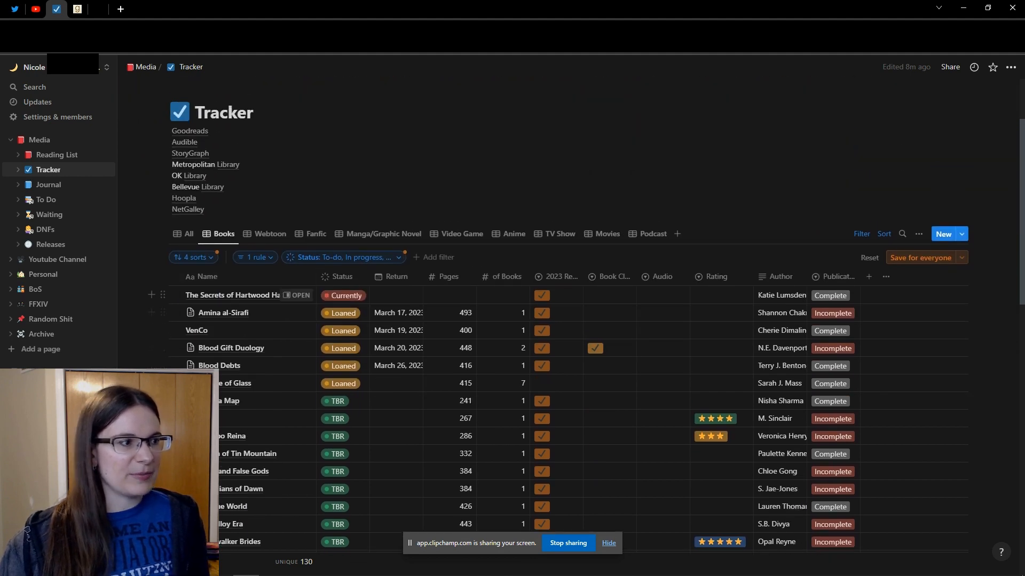
scroll(240, 364, "down", 3)
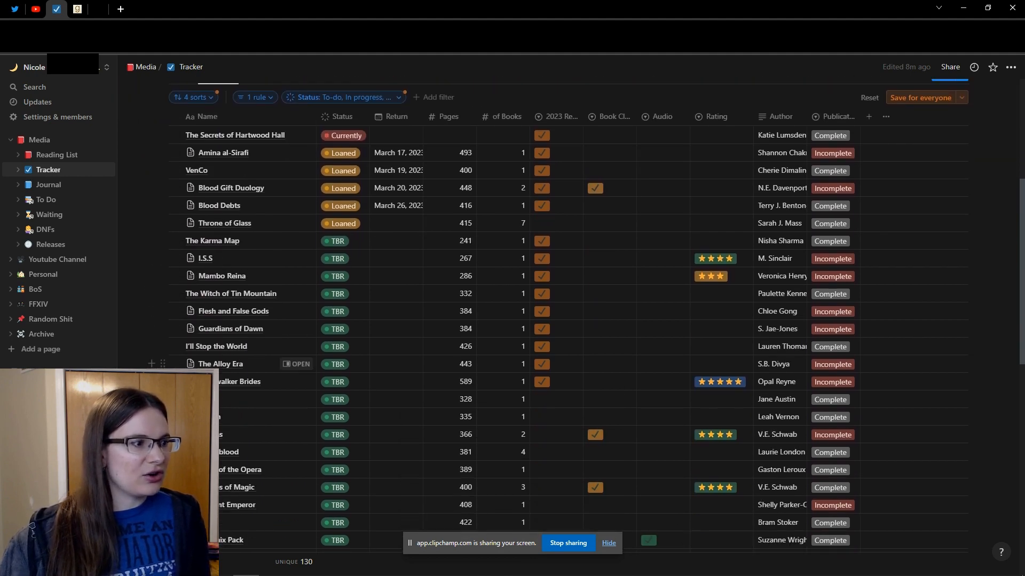
scroll(241, 364, "down", 6)
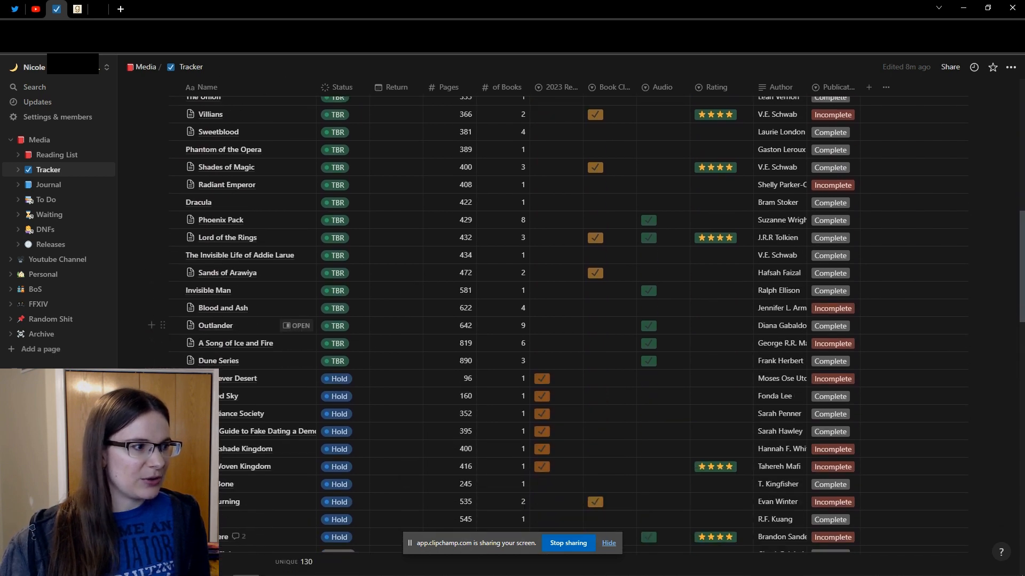
left_click(296, 326)
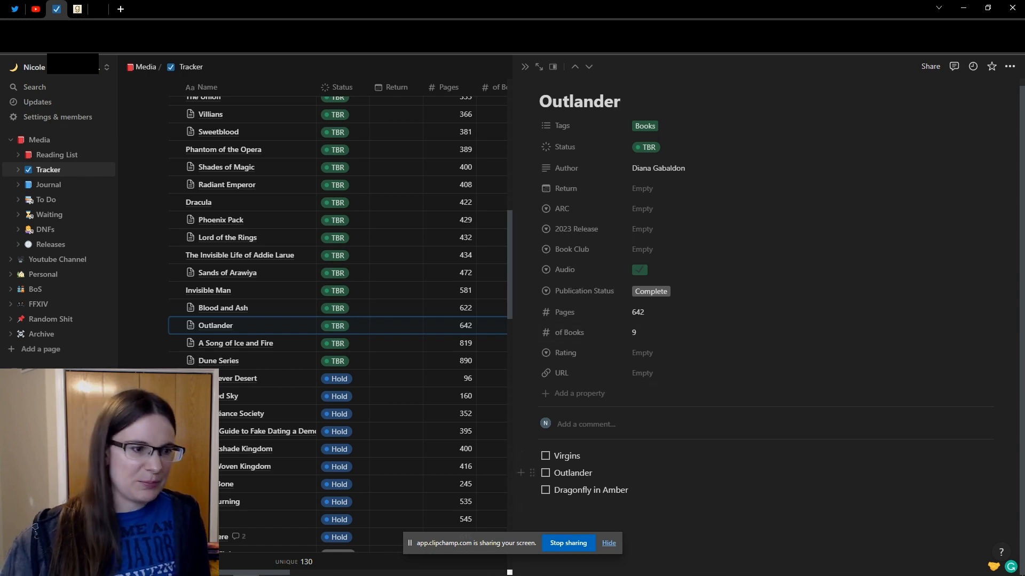
triple_click(628, 490)
left_click(593, 473)
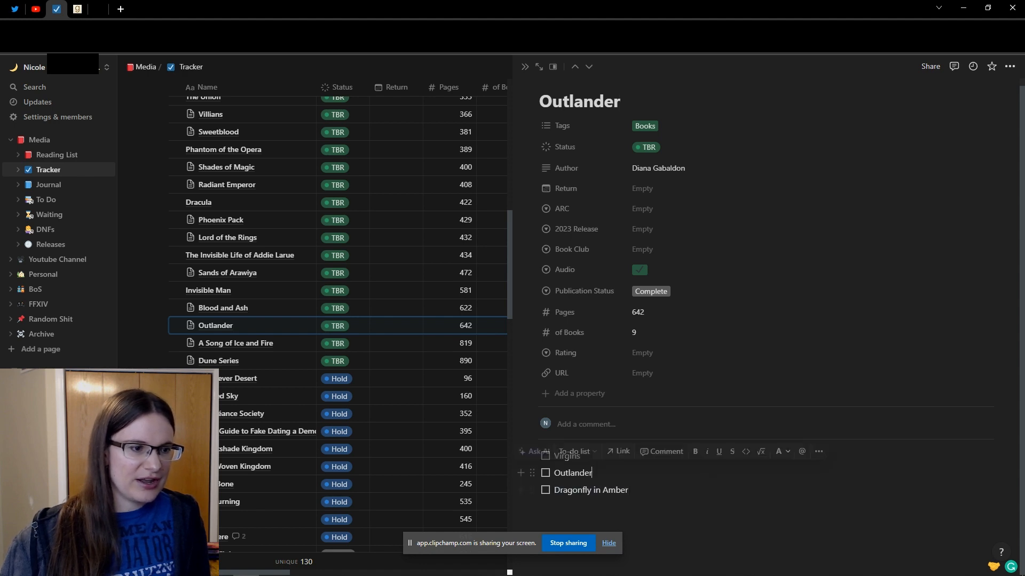
left_click(582, 453)
left_click(581, 455)
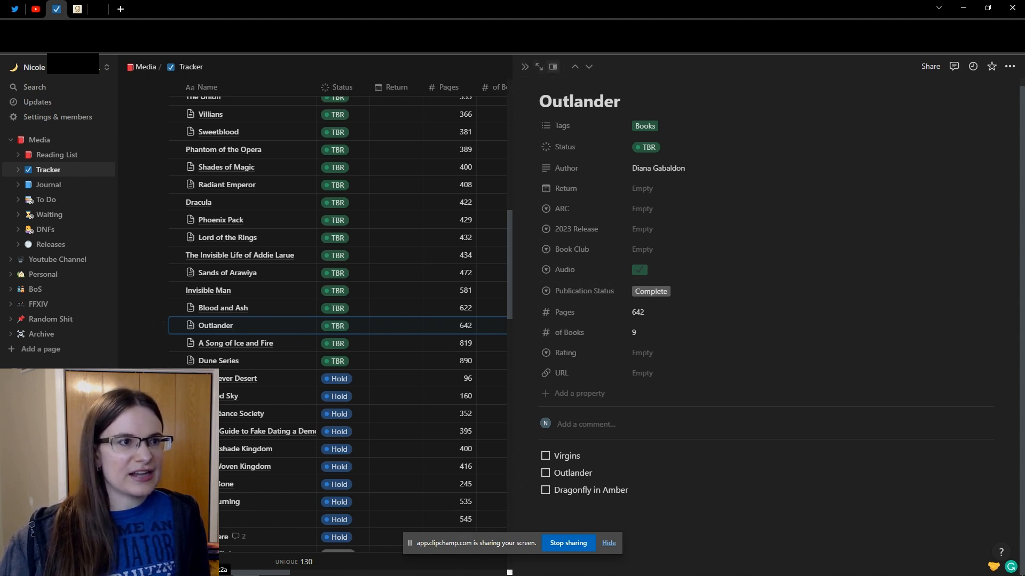
- Display the Outlander entry as a full page and view its book checklist
left_click(553, 67)
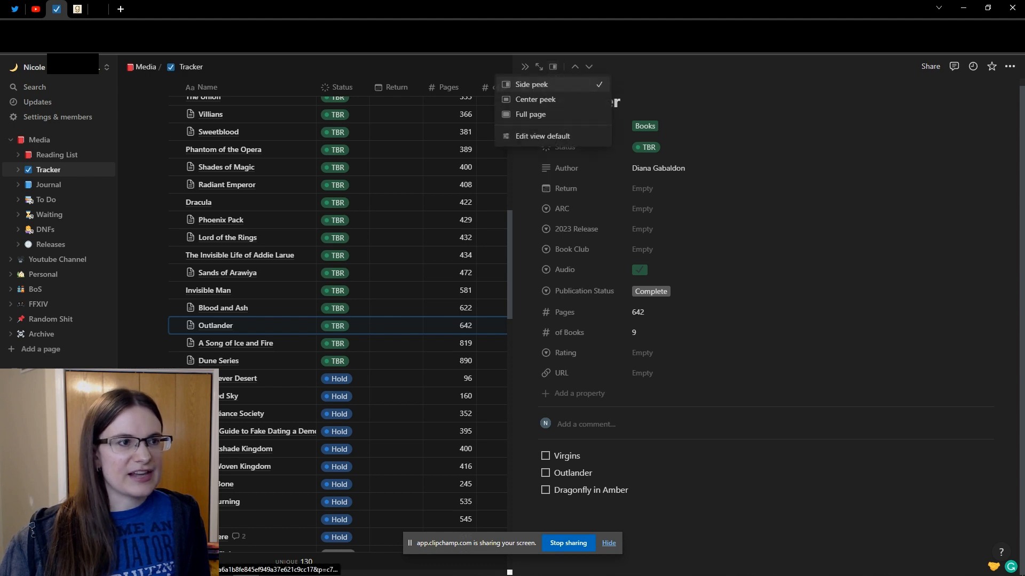
left_click(532, 114)
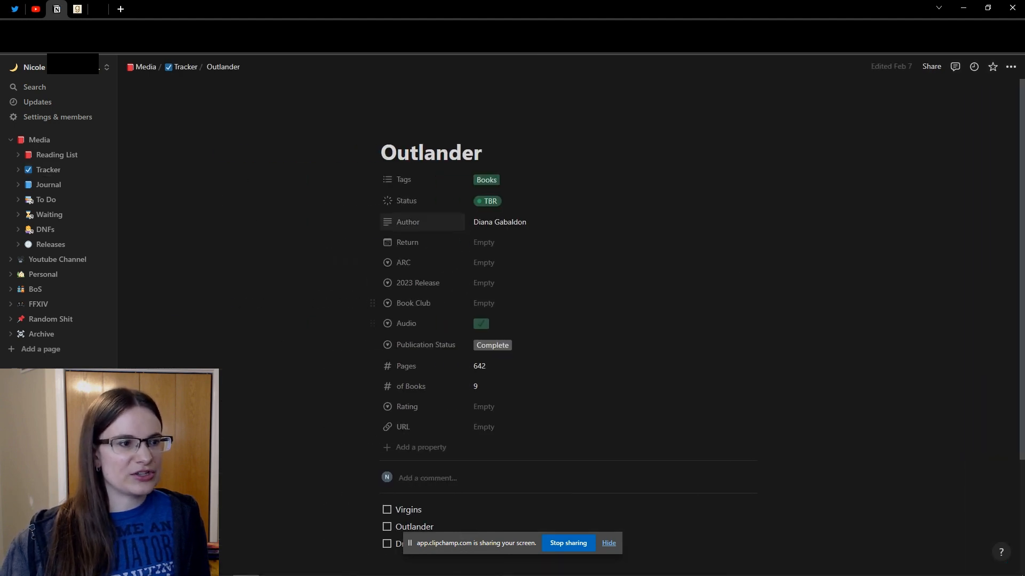
scroll(587, 302, "down", 3)
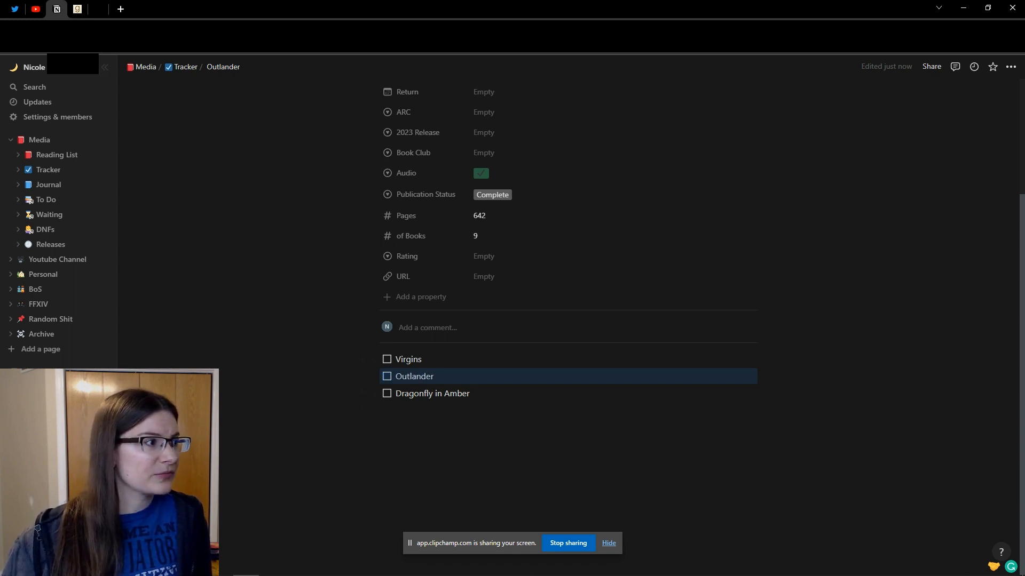
- Return to the Tracker and view the status choices for The Secrets of Hartwood Hall without changing its status
left_click(48, 170)
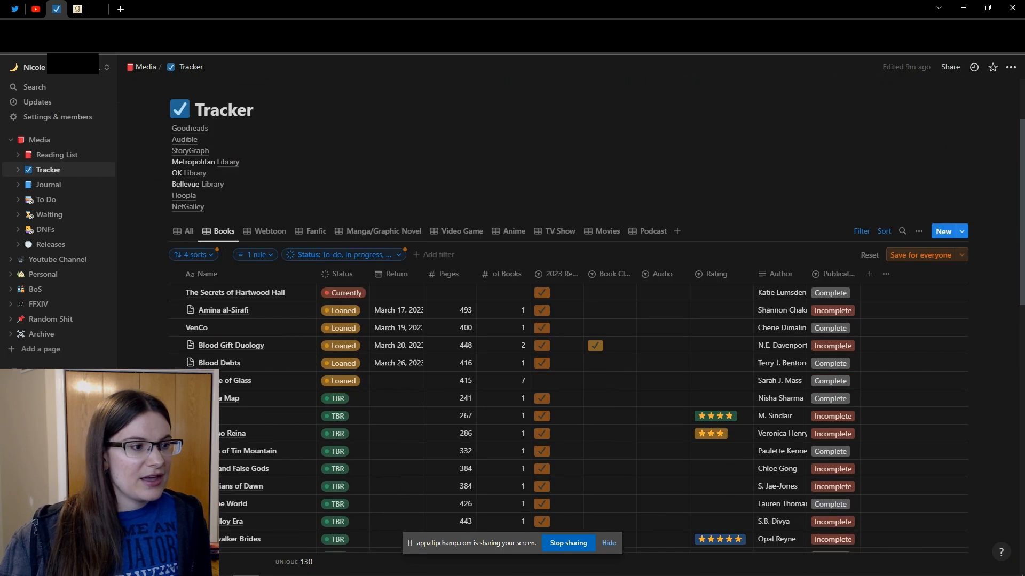
scroll(341, 223, "down", 1)
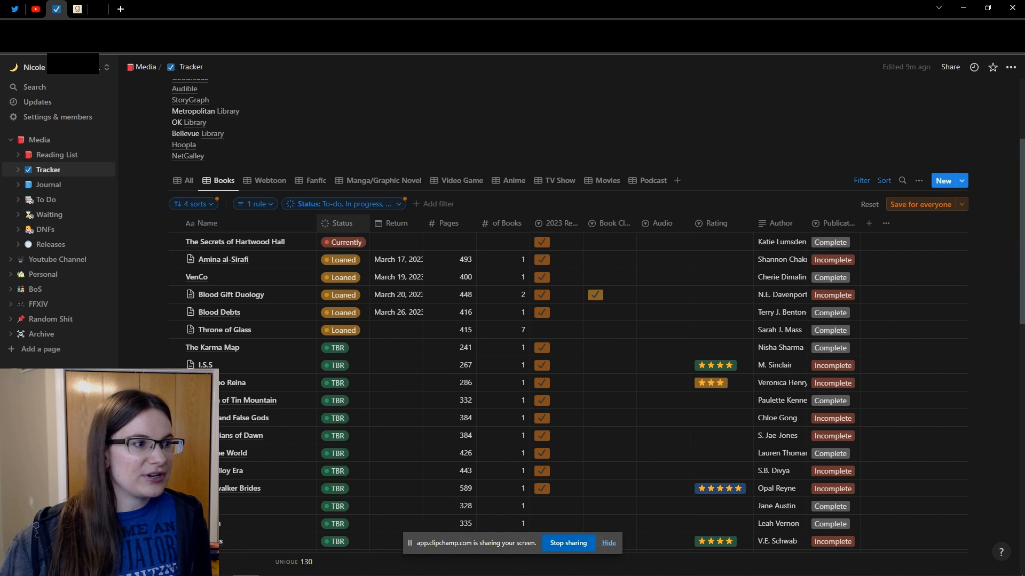
left_click(344, 242)
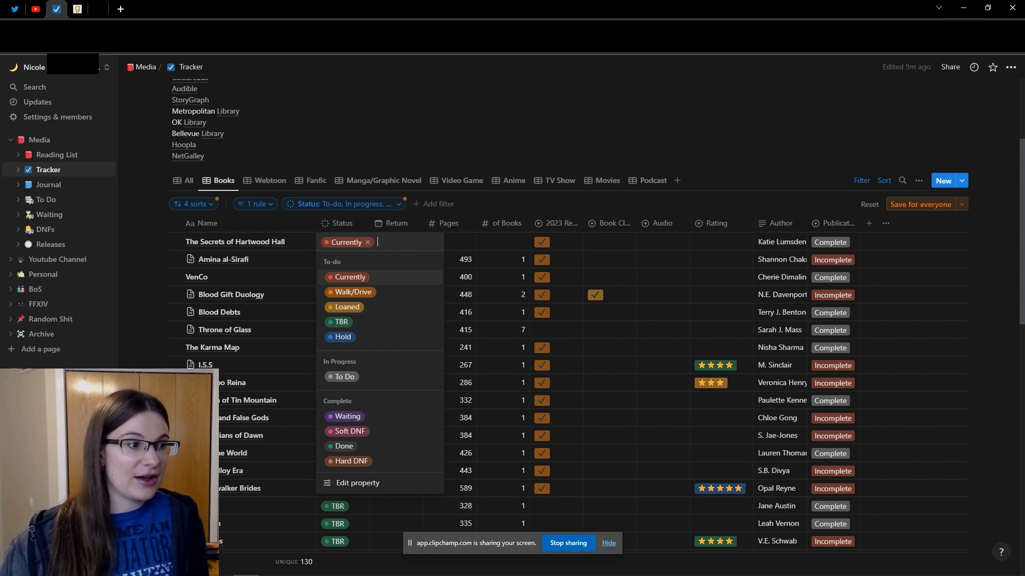
key("Escape")
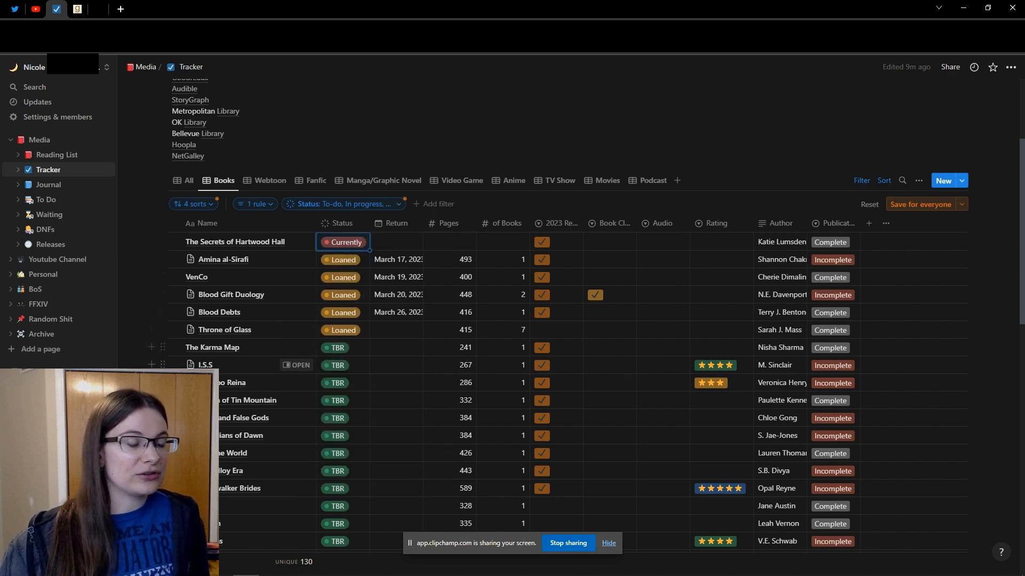
- Review the Loaned, TBR and Hold books in the Tracker's Books view
scroll(240, 365, "down", 3)
scroll(240, 266, "down", 3)
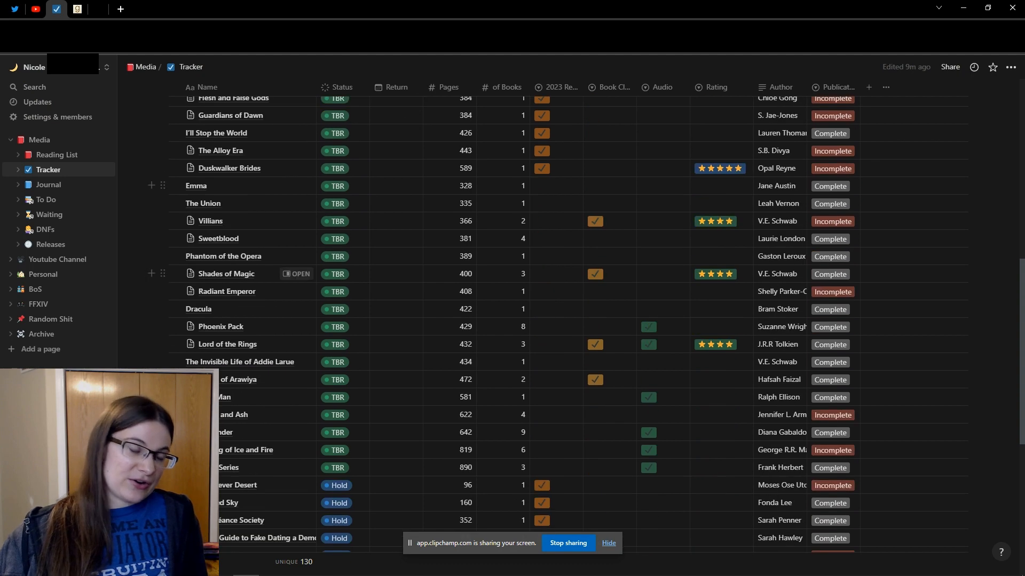
scroll(240, 273, "up", 2)
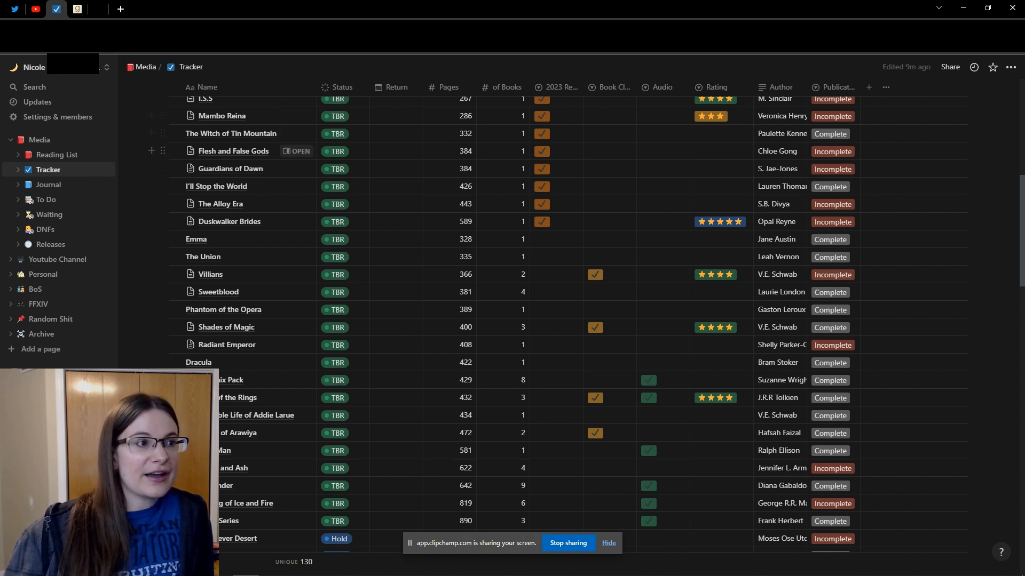
scroll(534, 320, "up", 3)
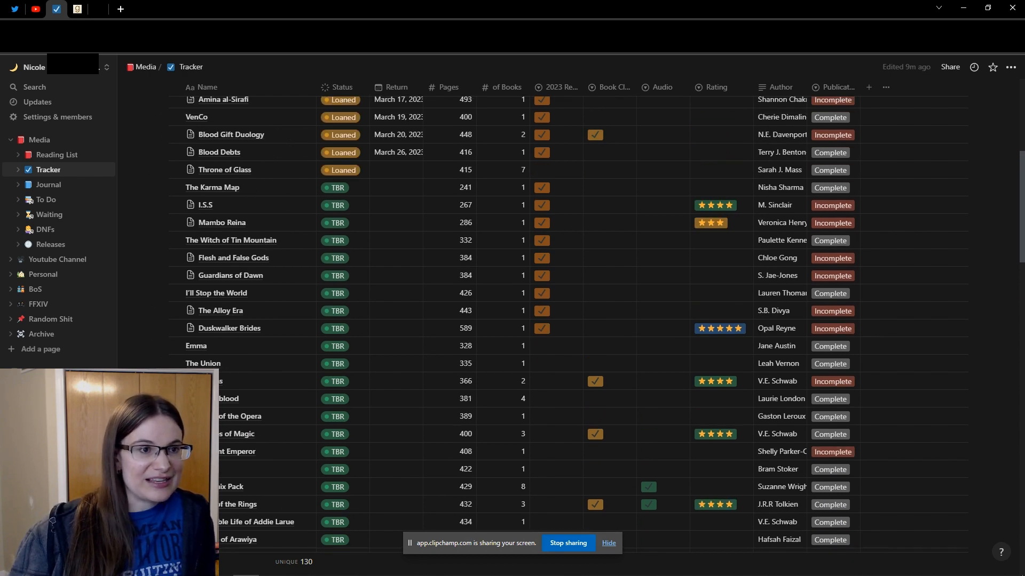
scroll(534, 320, "down", 5)
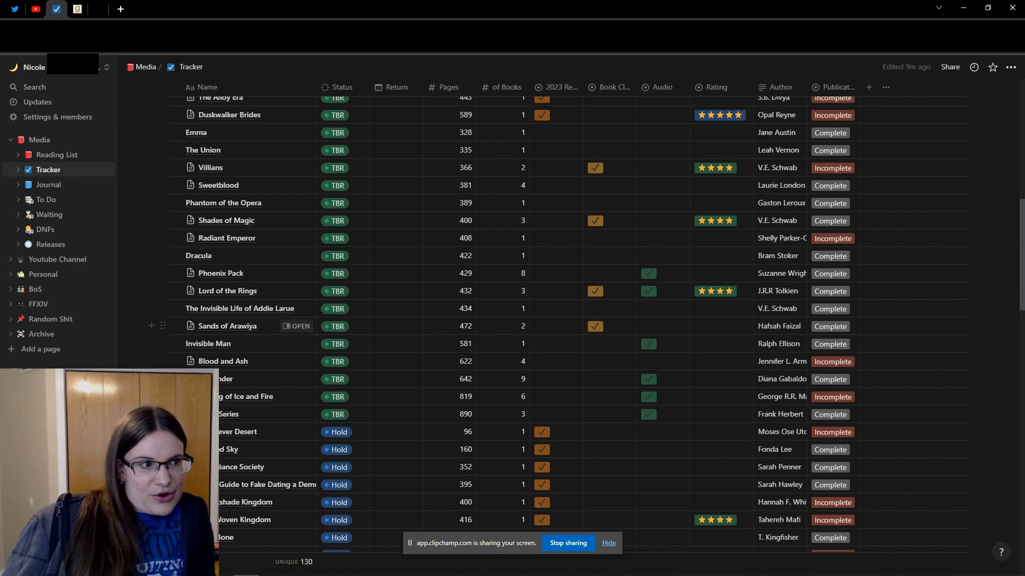
- Review the Hold, To Do and Waiting books in the lower part of the Books view
scroll(246, 352, "down", 4)
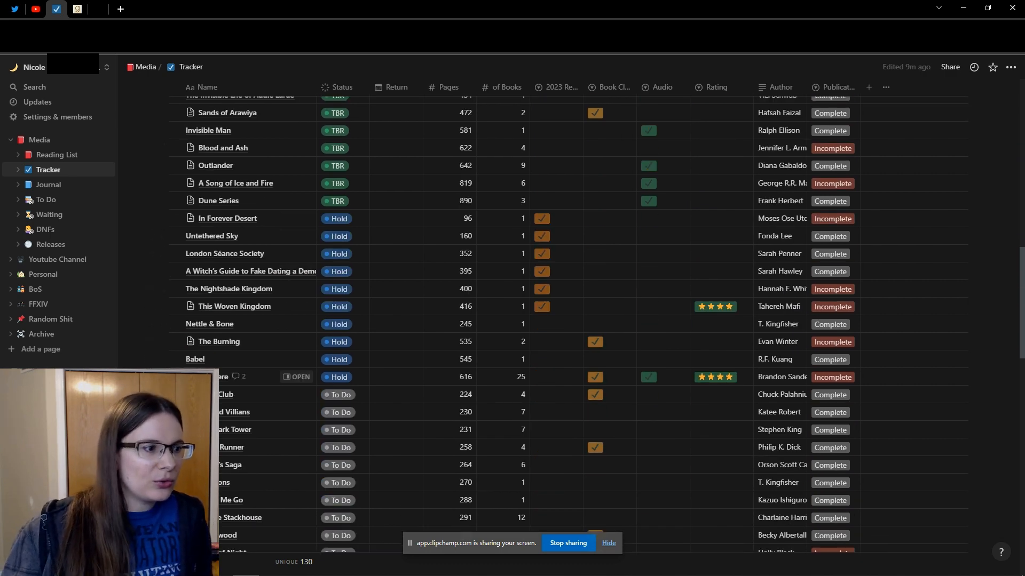
scroll(246, 342, "down", 3)
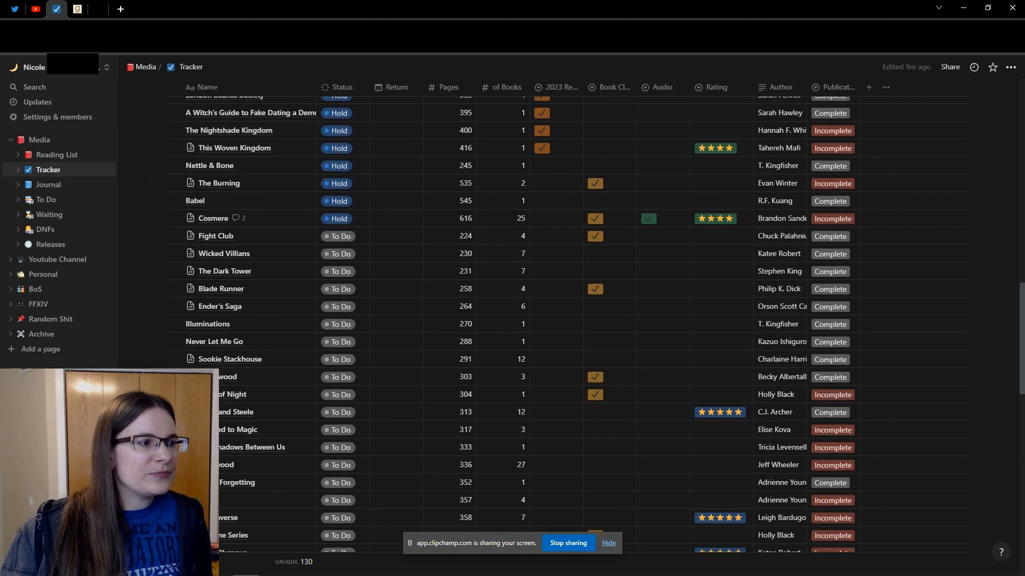
scroll(245, 285, "down", 4)
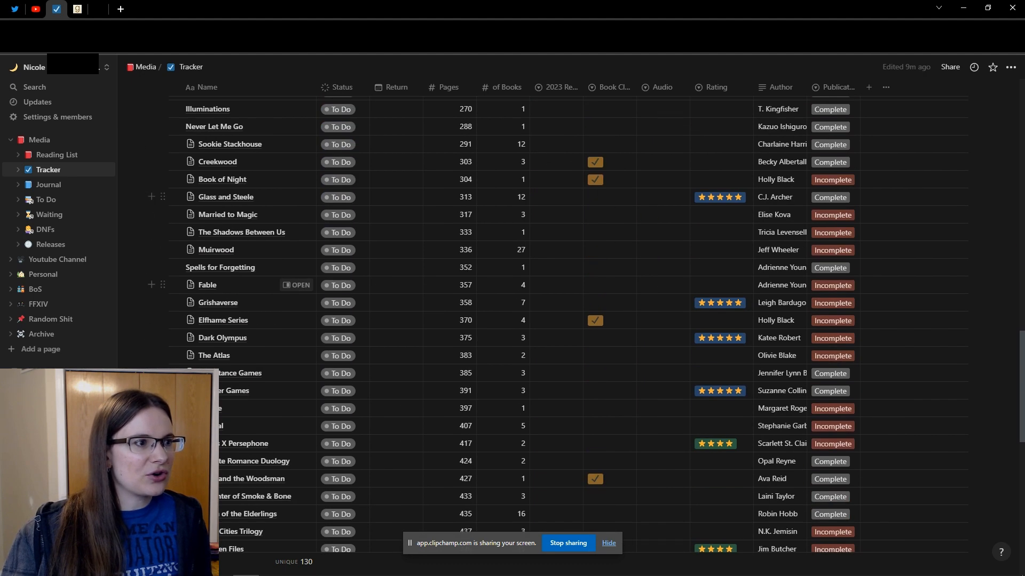
scroll(246, 321, "down", 4)
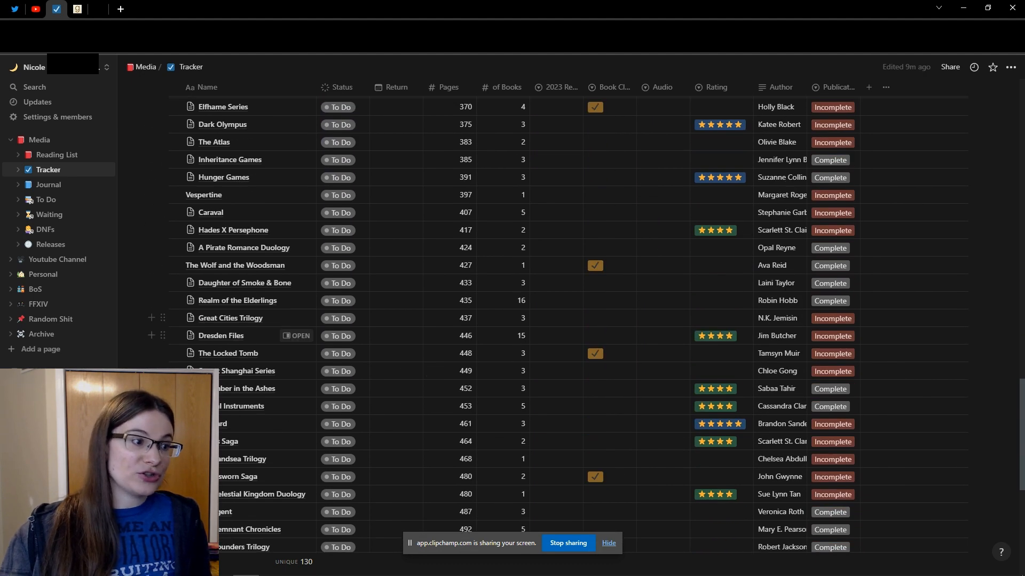
scroll(245, 321, "down", 10)
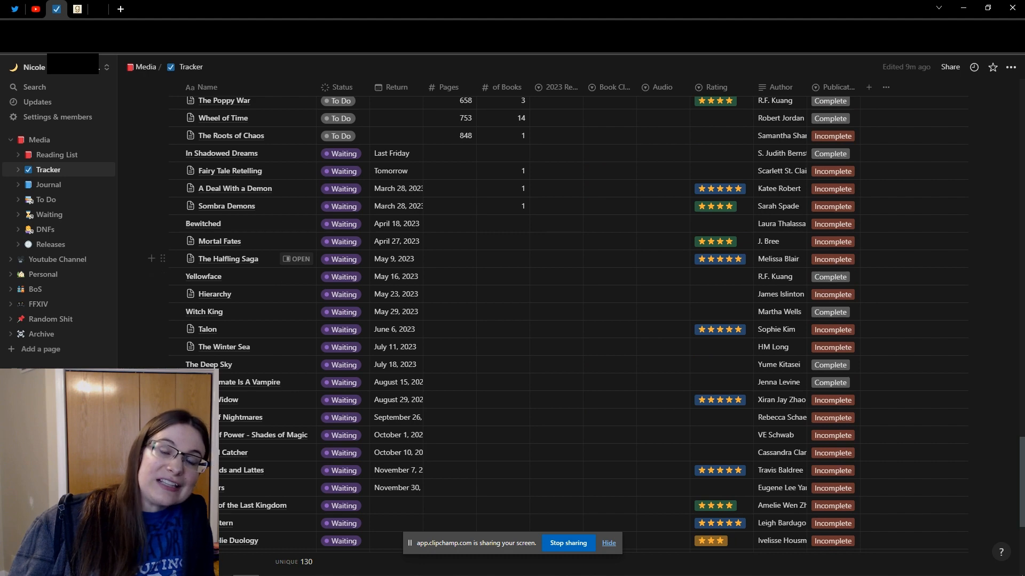
scroll(246, 256, "down", 1)
scroll(245, 256, "up", 2)
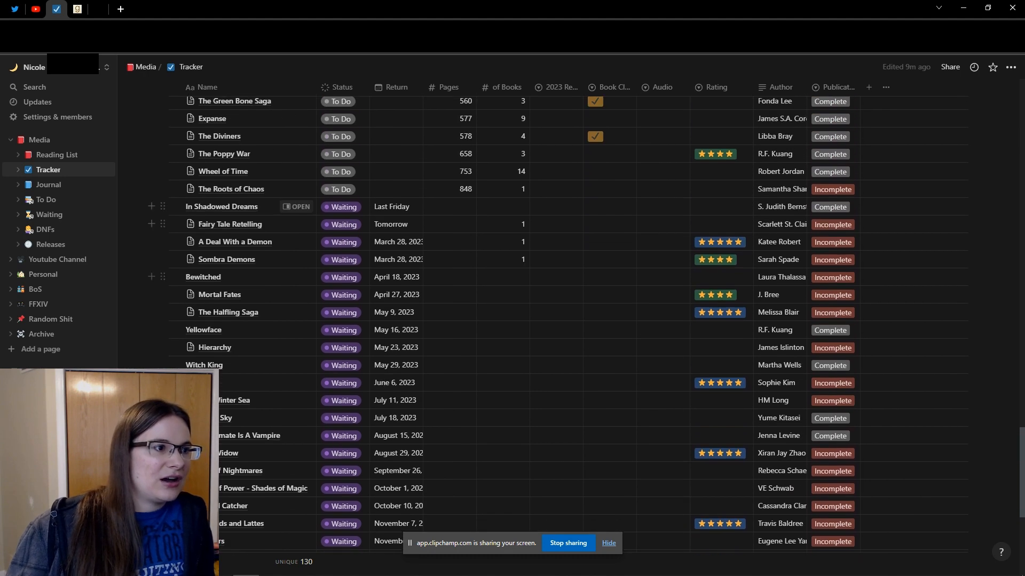
scroll(245, 266, "down", 1)
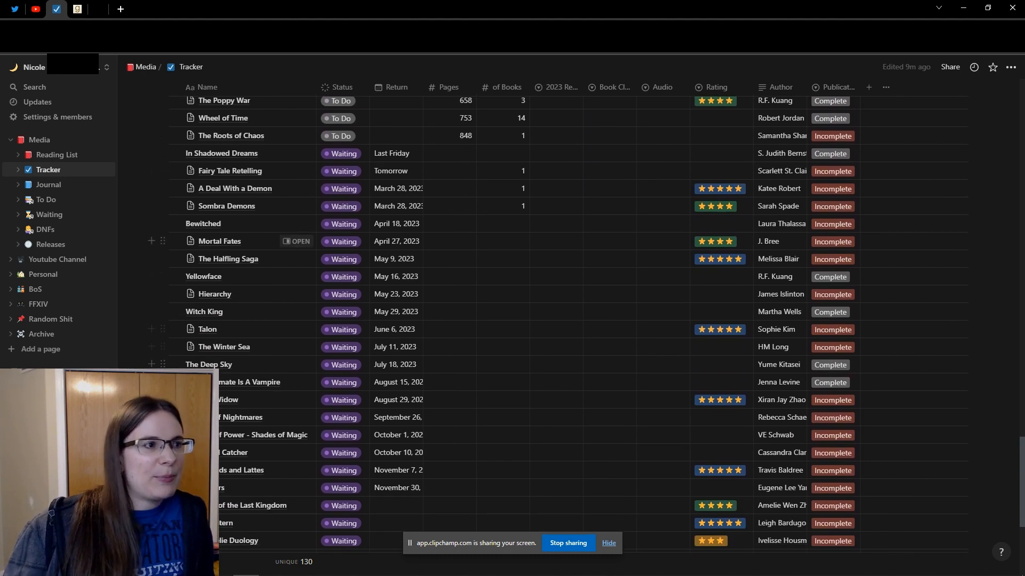
- Look back and forth through the whole Books list to compare how its status groups are ordered
scroll(245, 134, "up", 20)
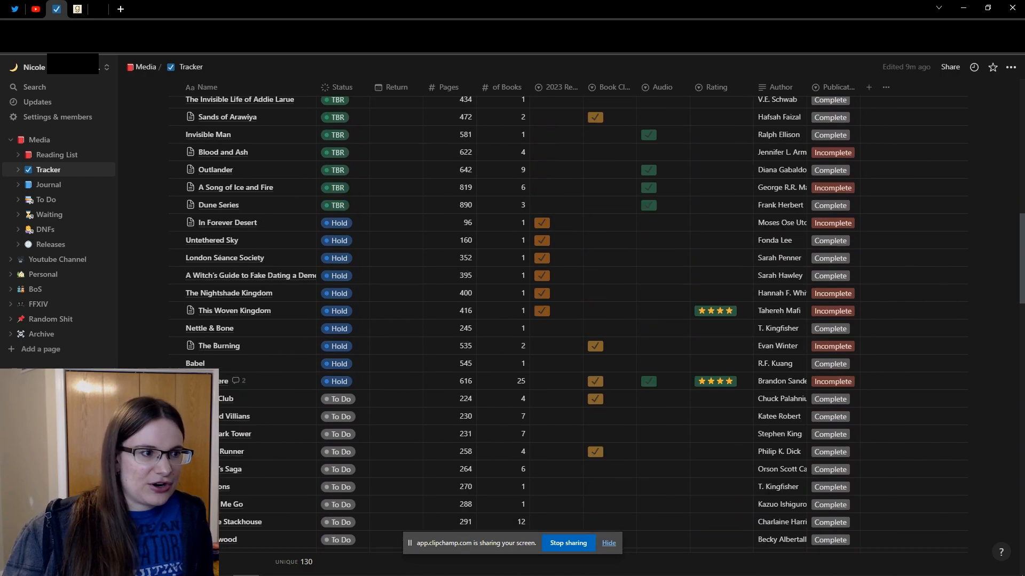
scroll(246, 133, "up", 8)
scroll(246, 134, "down", 20)
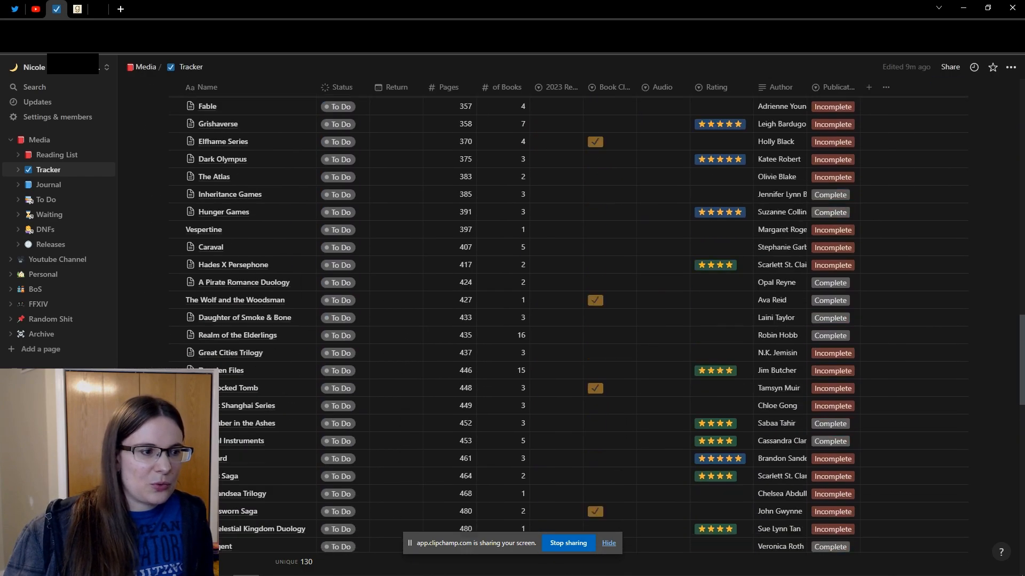
scroll(246, 187, "down", 7)
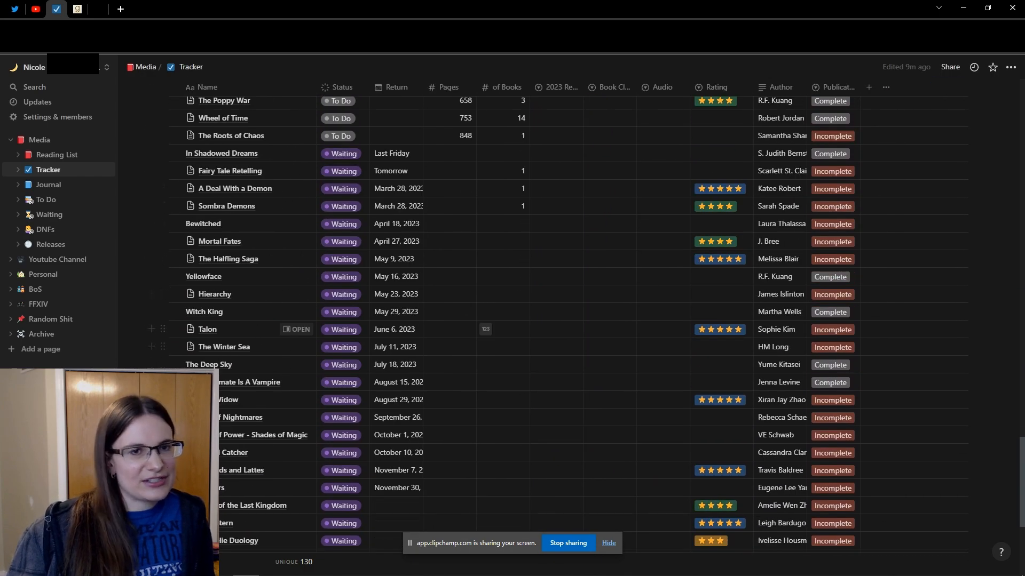
scroll(246, 261, "up", 15)
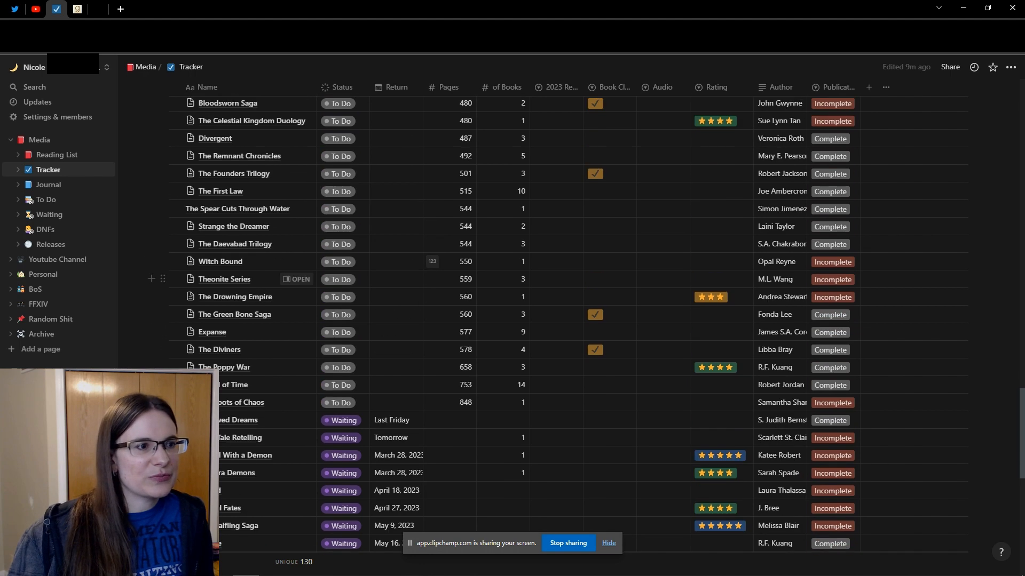
scroll(534, 320, "up", 15)
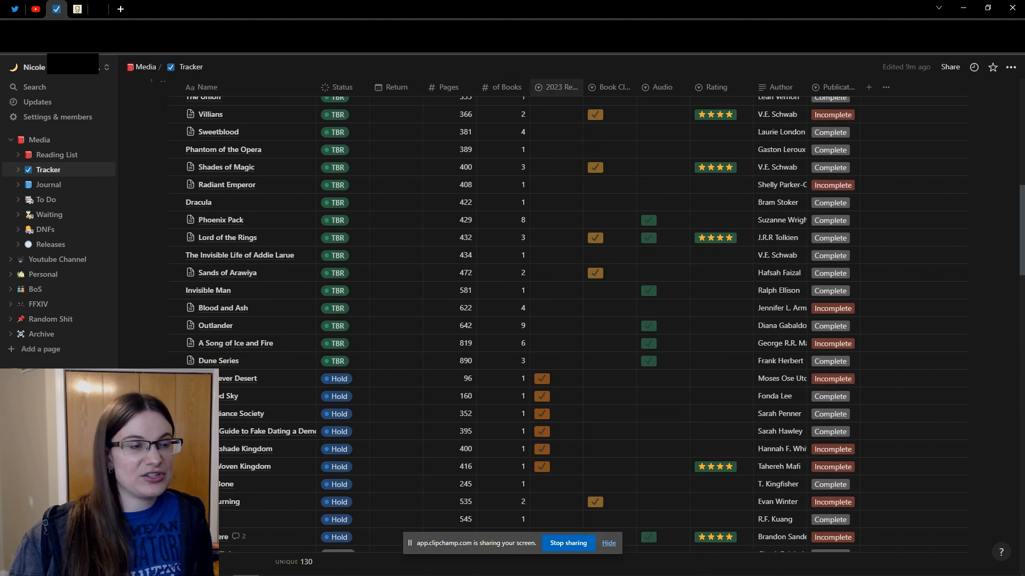
scroll(245, 272, "up", 10)
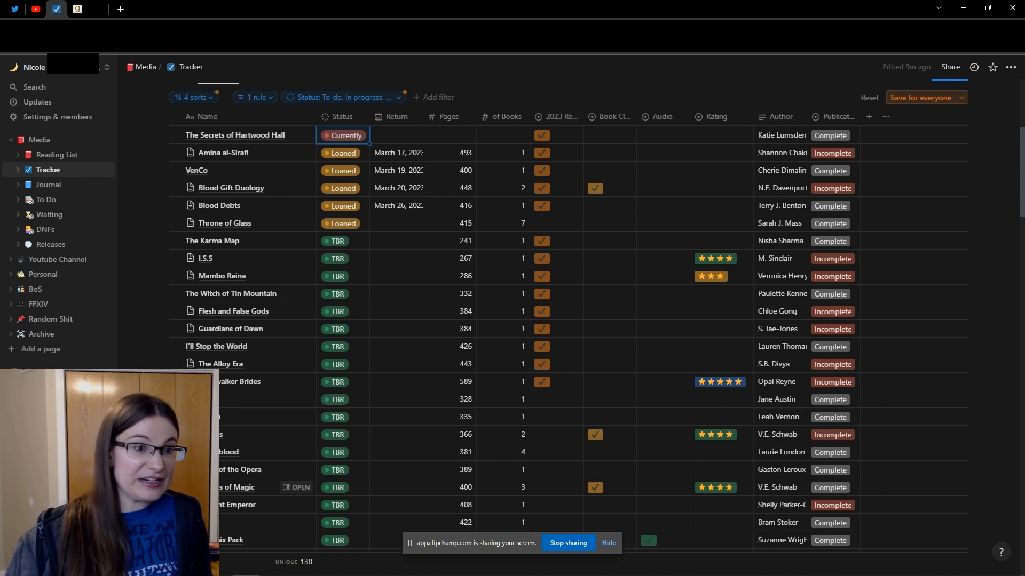
scroll(251, 452, "down", 20)
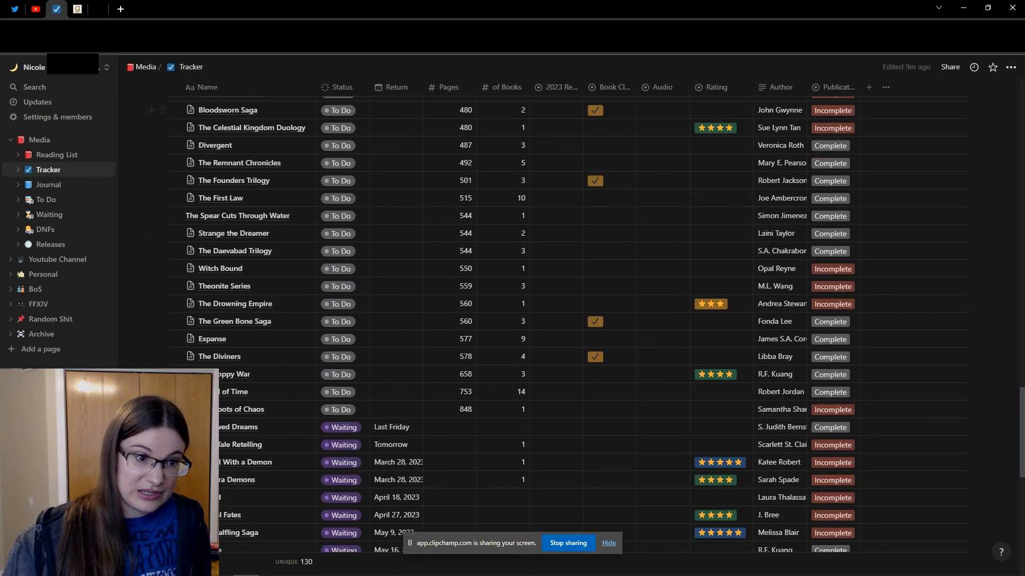
scroll(251, 452, "down", 5)
scroll(568, 315, "up", 20)
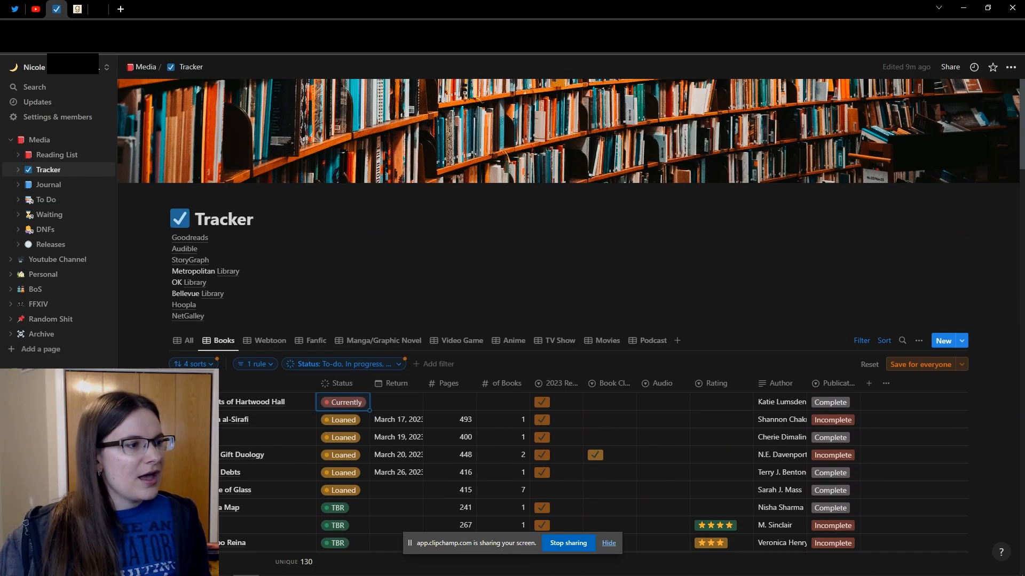
- Inspect the Books view's Status filter and sort rules, and examine how they order the TBR books
left_click(342, 364)
left_click(576, 313)
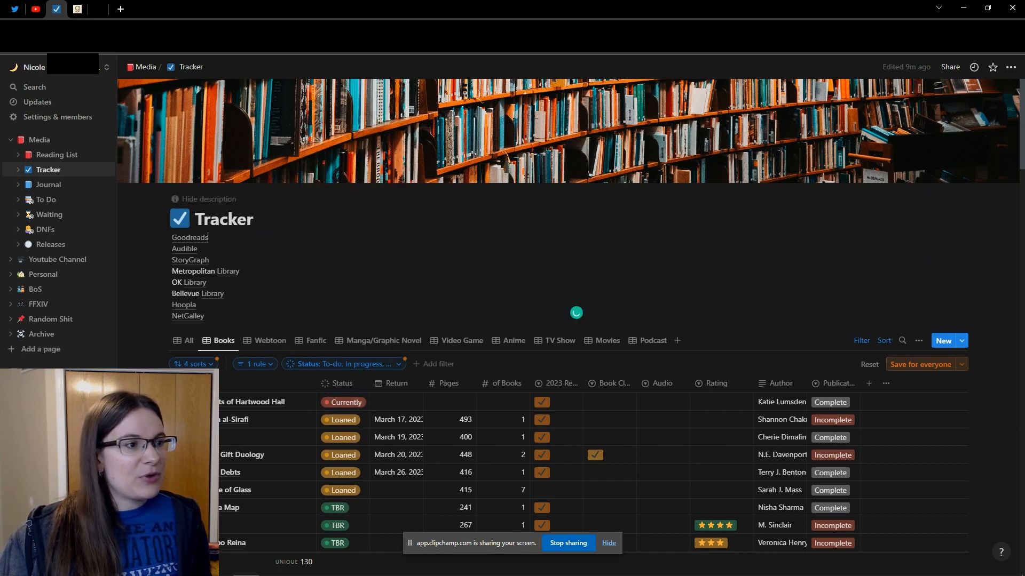
scroll(576, 313, "down", 2)
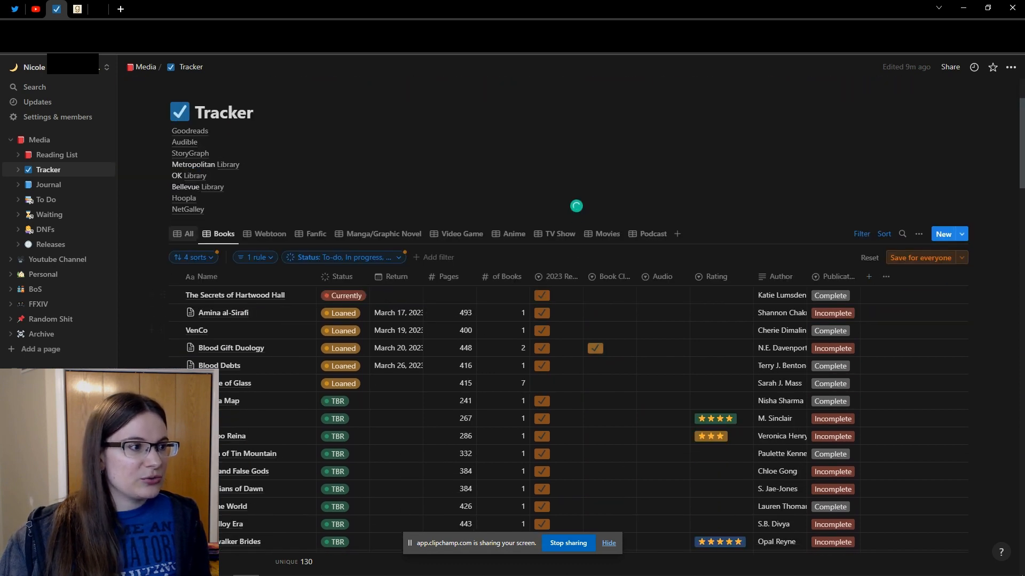
left_click(193, 258)
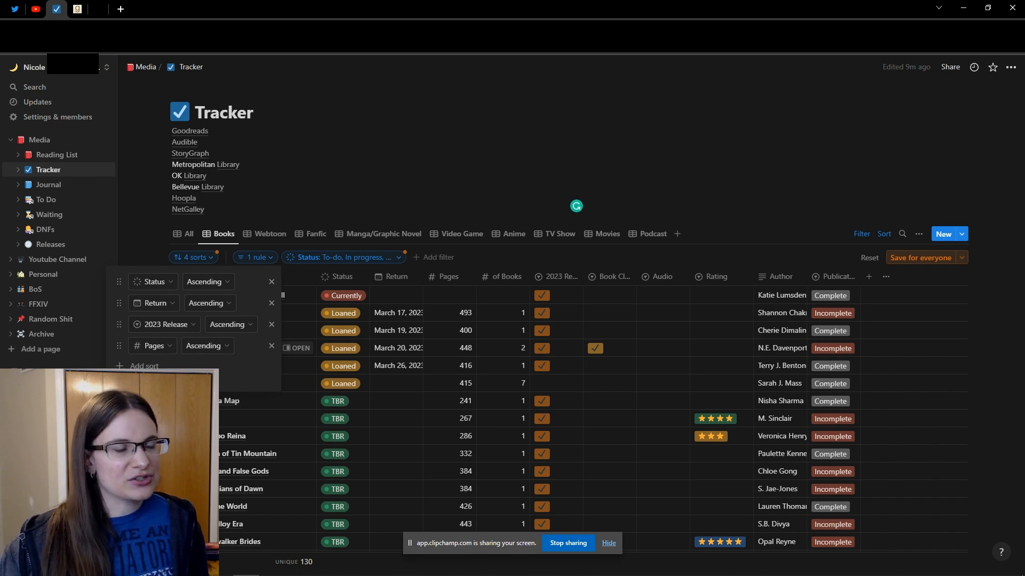
left_click(320, 114)
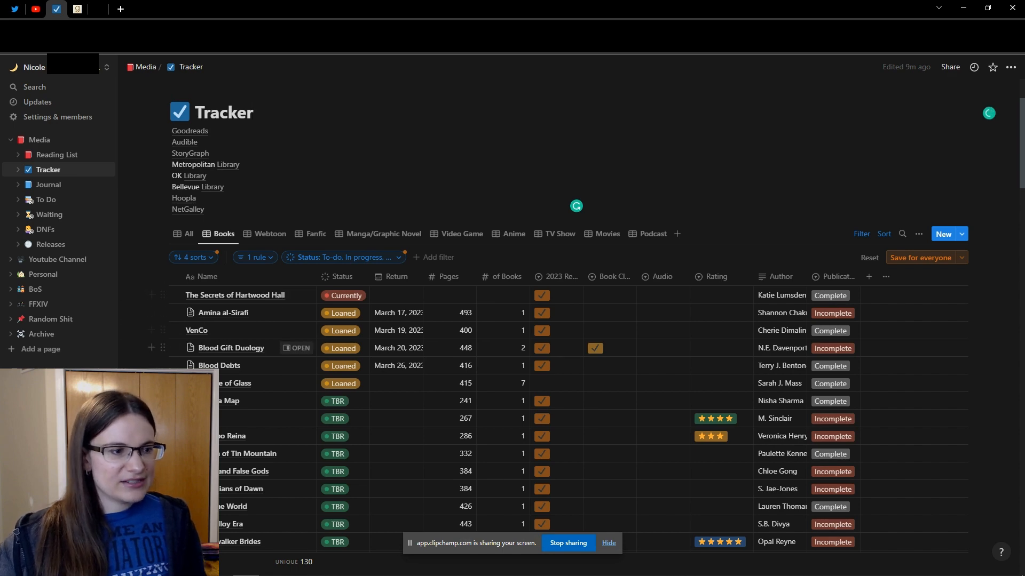
scroll(246, 363, "down", 3)
scroll(245, 363, "down", 4)
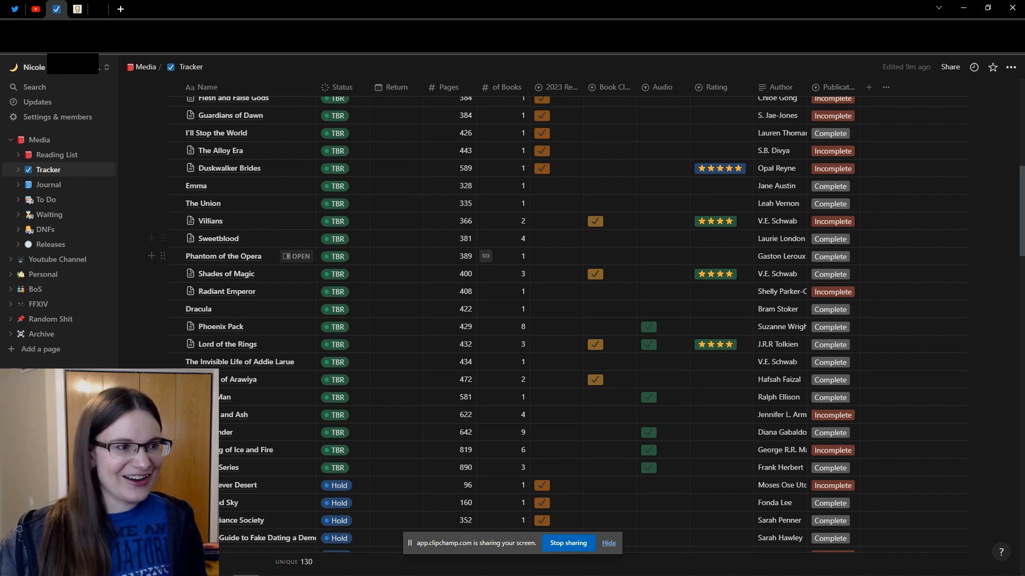
scroll(246, 362, "up", 2)
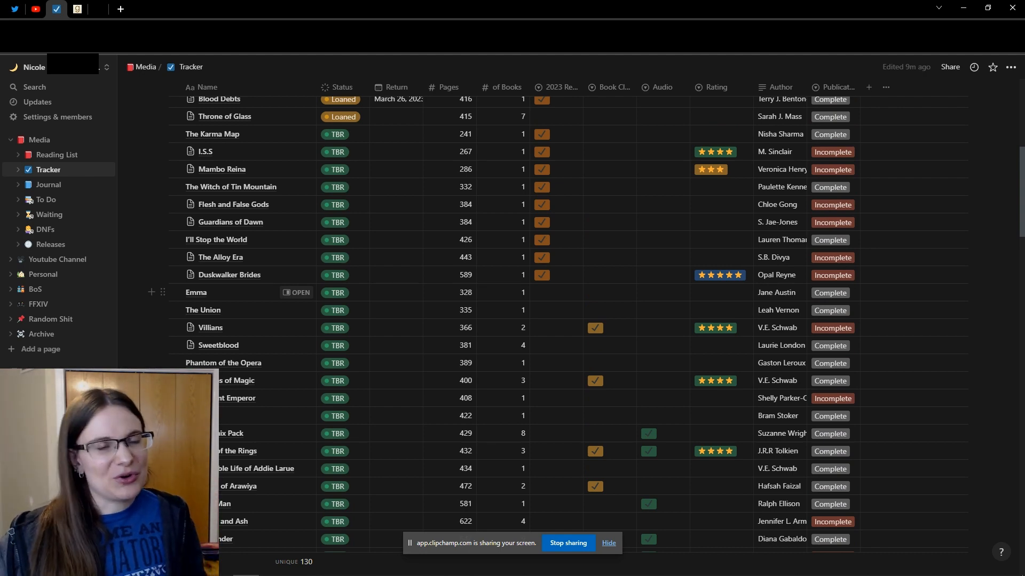
scroll(568, 315, "up", 7)
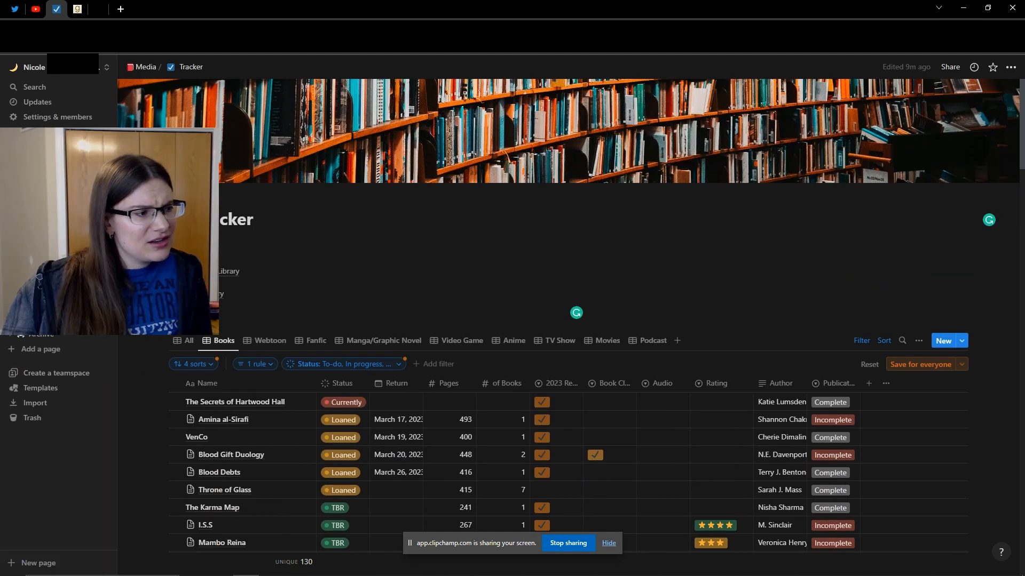
- Replace the Pages sort in the Books view with an ascending Book Club sort
left_click(193, 364)
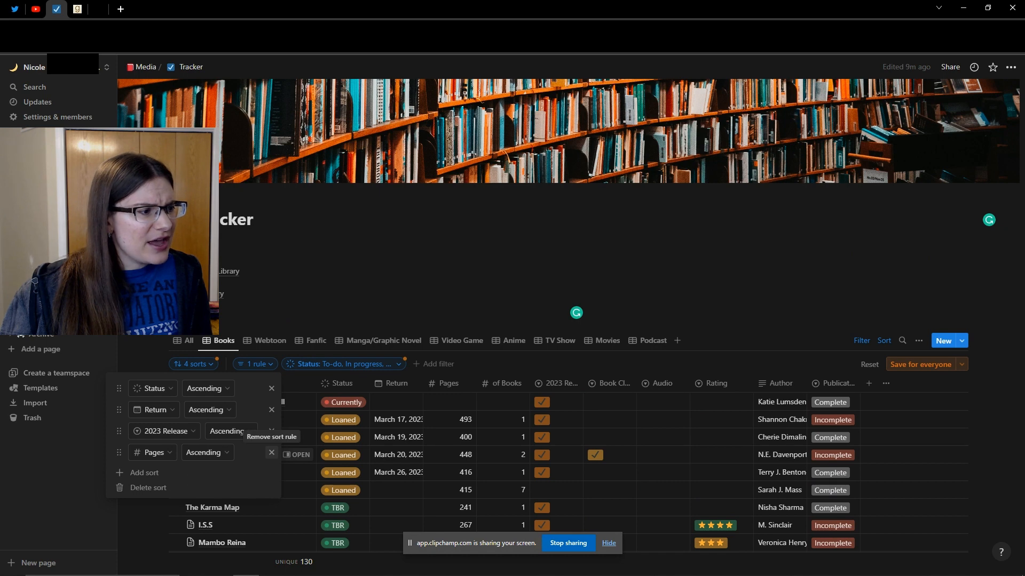
left_click(271, 452)
left_click(144, 452)
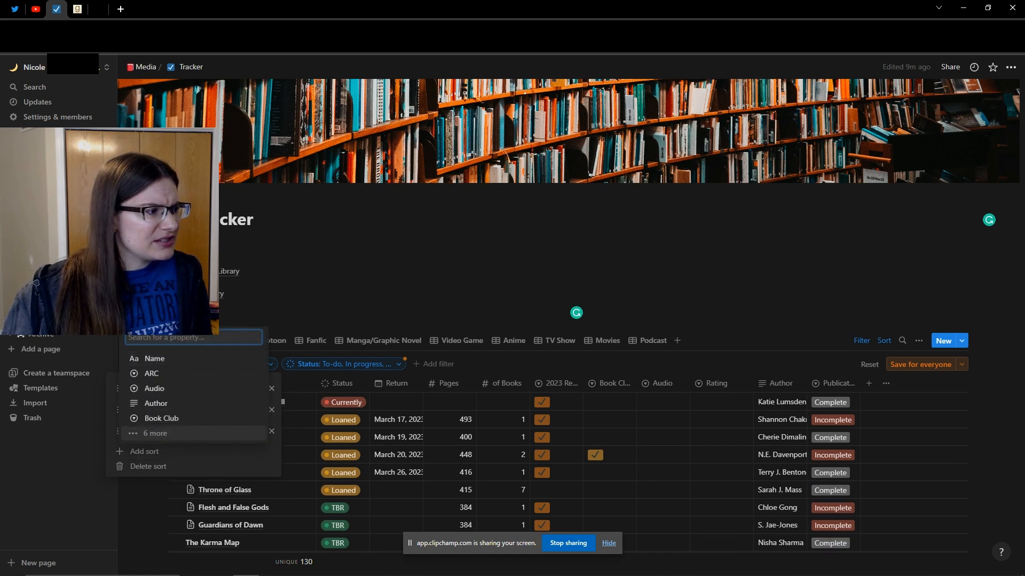
left_click(161, 418)
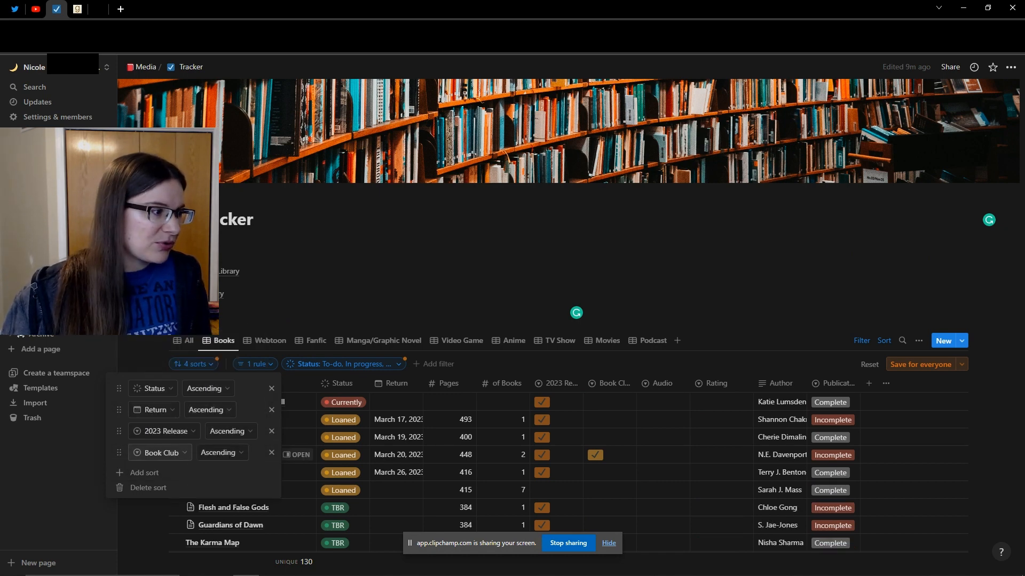
left_click(363, 222)
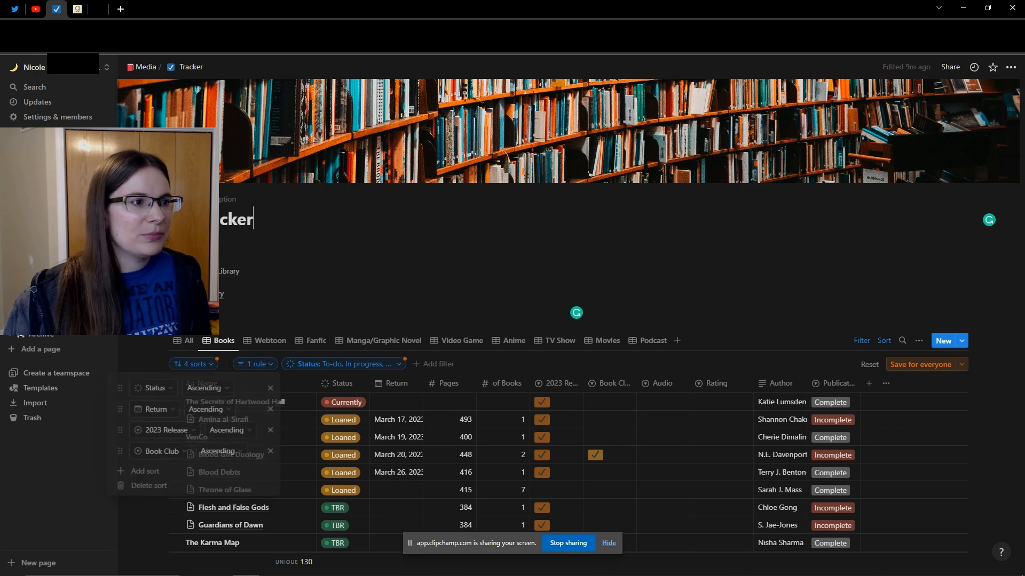
- Review how the Book Club sort arranges the TBR and Hold books
scroll(512, 320, "down", 8)
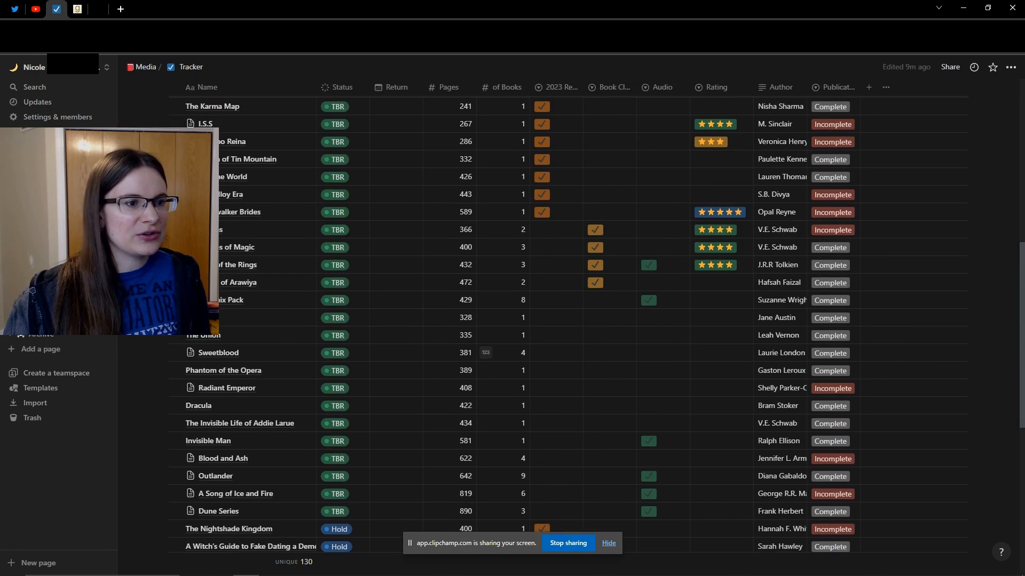
scroll(240, 521, "down", 5)
scroll(240, 522, "down", 2)
scroll(240, 521, "up", 8)
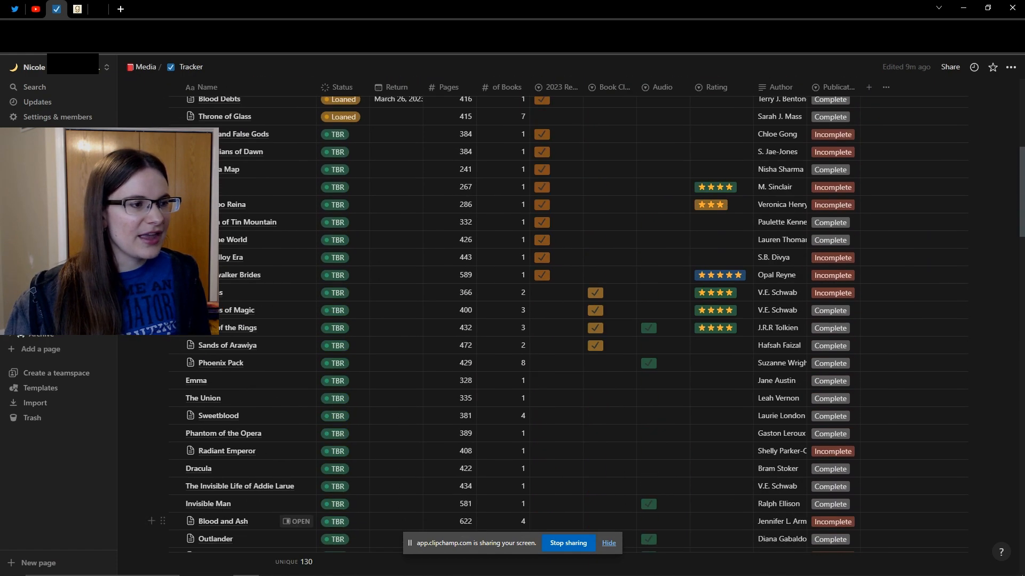
scroll(512, 320, "up", 5)
scroll(512, 320, "down", 1)
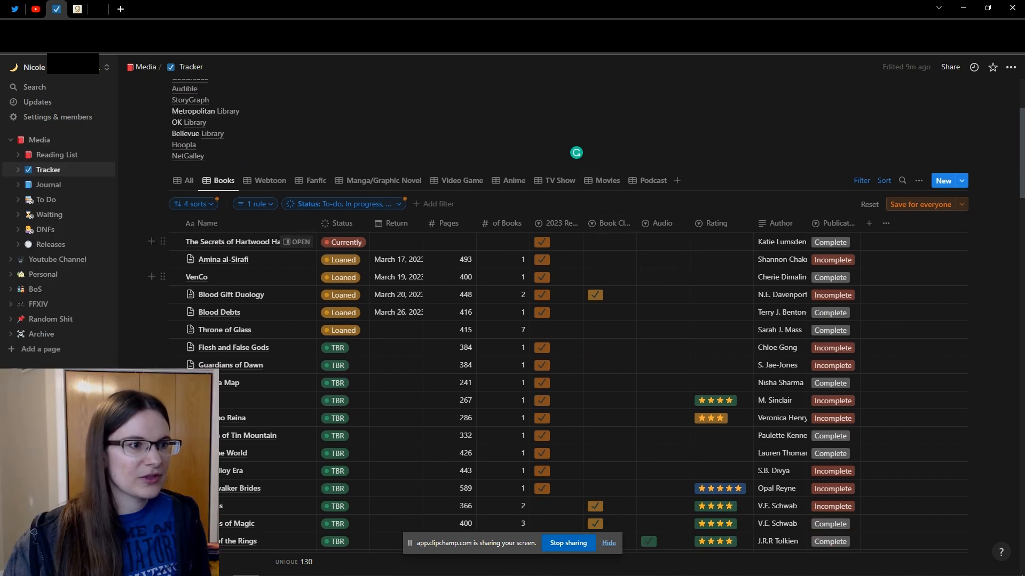
scroll(512, 320, "up", 2)
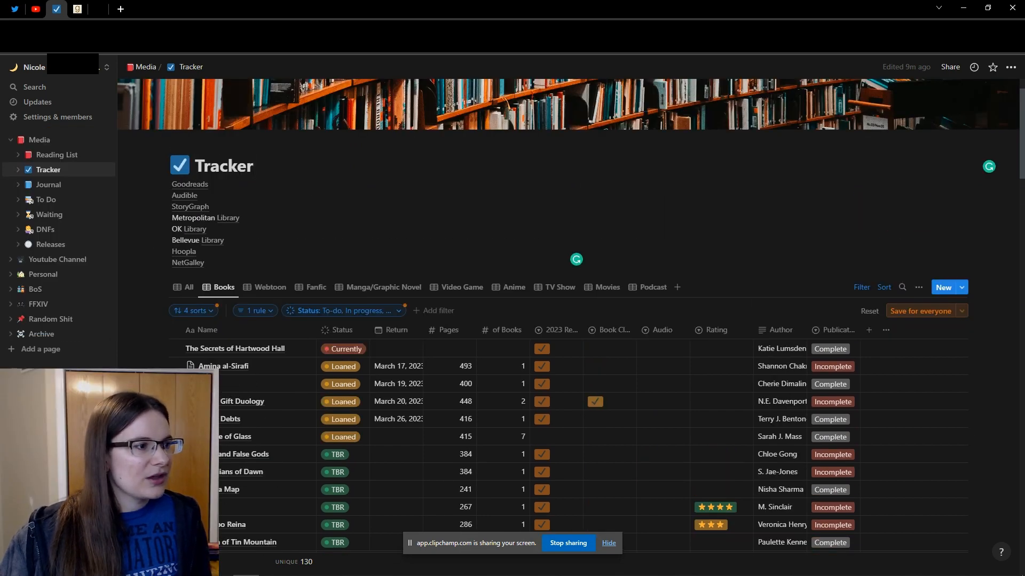
- Limit the Status filter to the To-do group by excluding In Progress and Complete, and review the filtered books
left_click(344, 311)
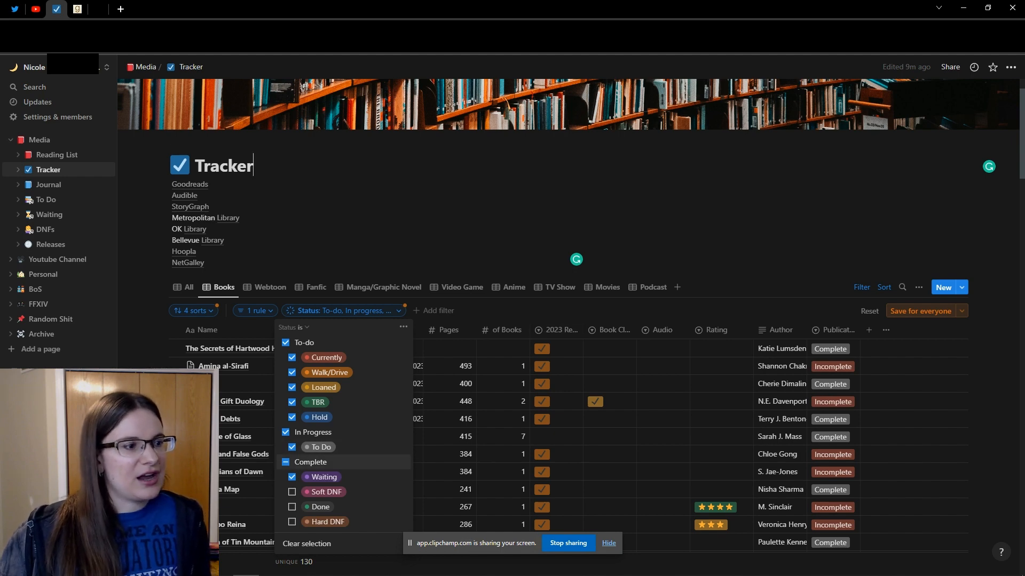
left_click(286, 432)
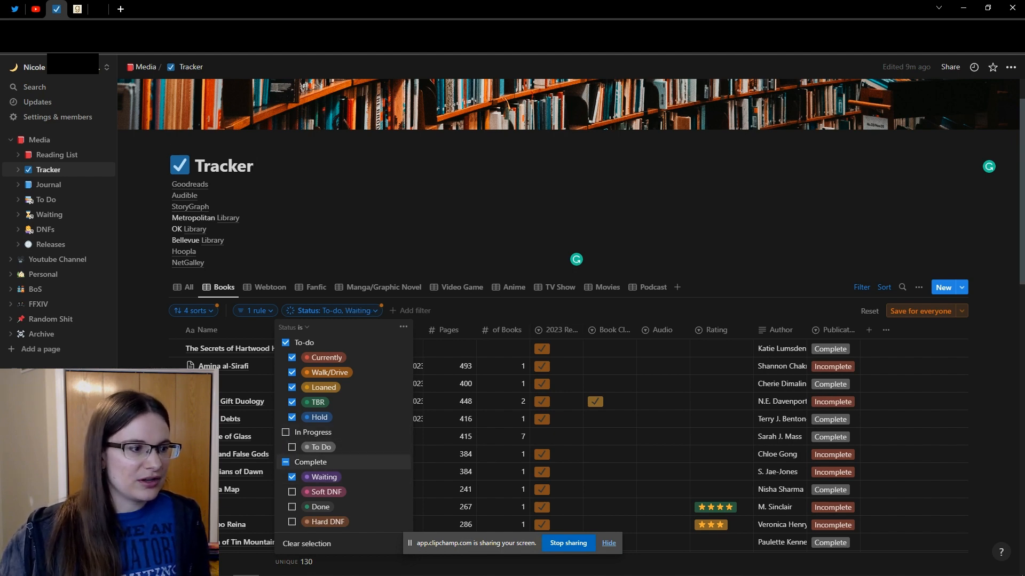
left_click(285, 462)
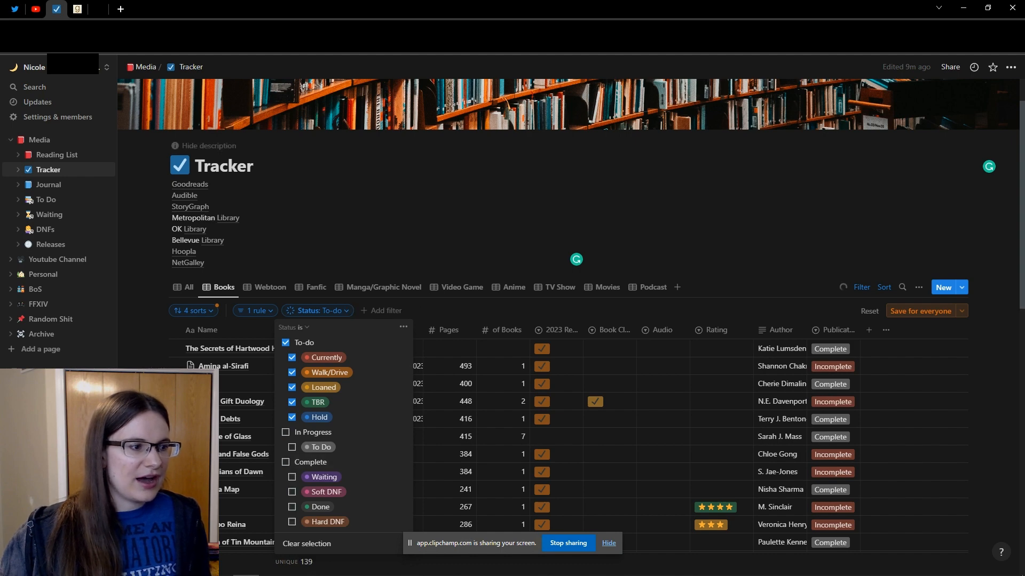
key("Escape")
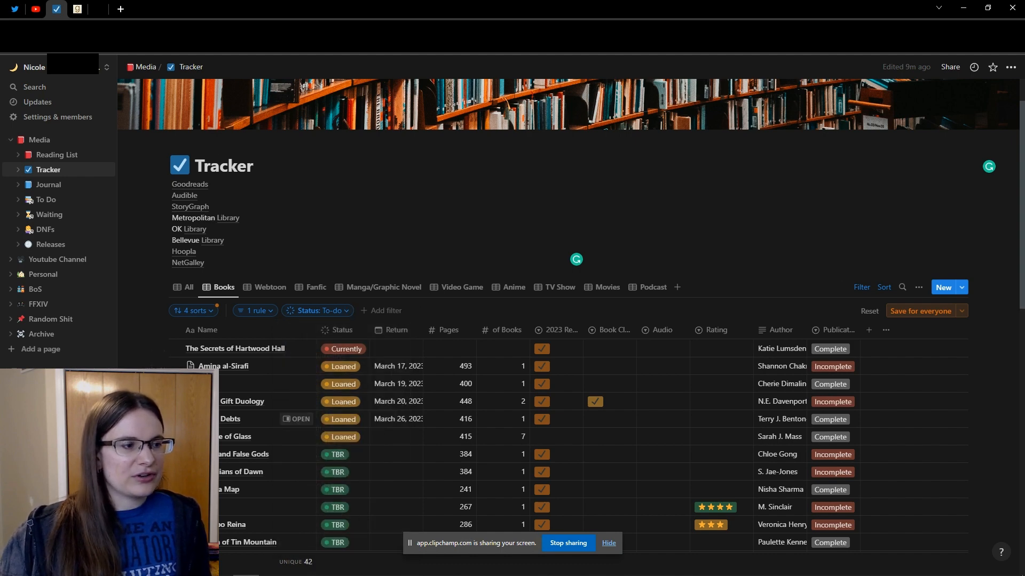
scroll(571, 315, "down", 10)
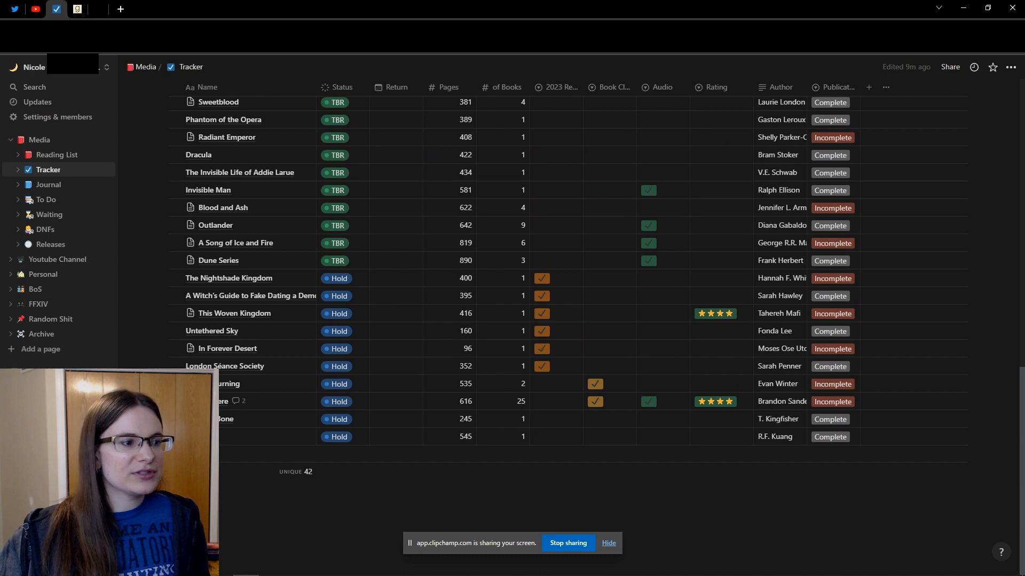
- Compare the book list on the Tracker page with the linked Tracker table on the To Do page
mouse_move(503, 472)
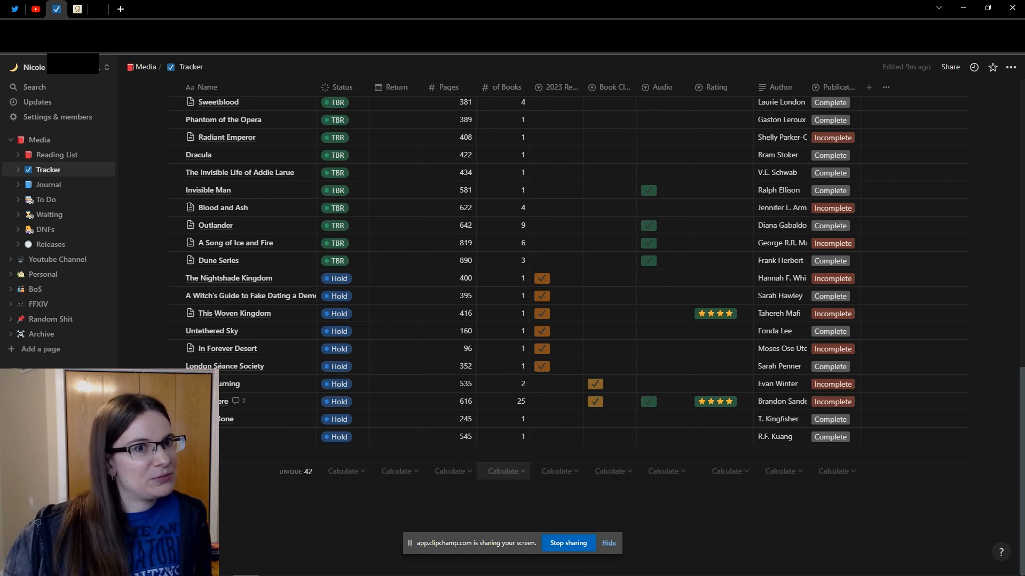
scroll(576, 323, "up", 4)
scroll(577, 324, "up", 8)
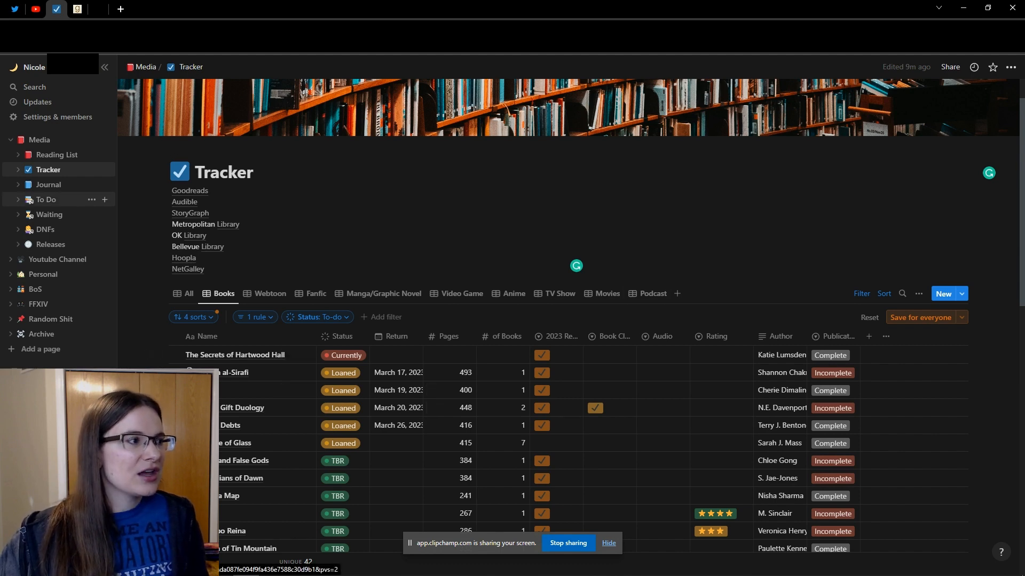
left_click(47, 199)
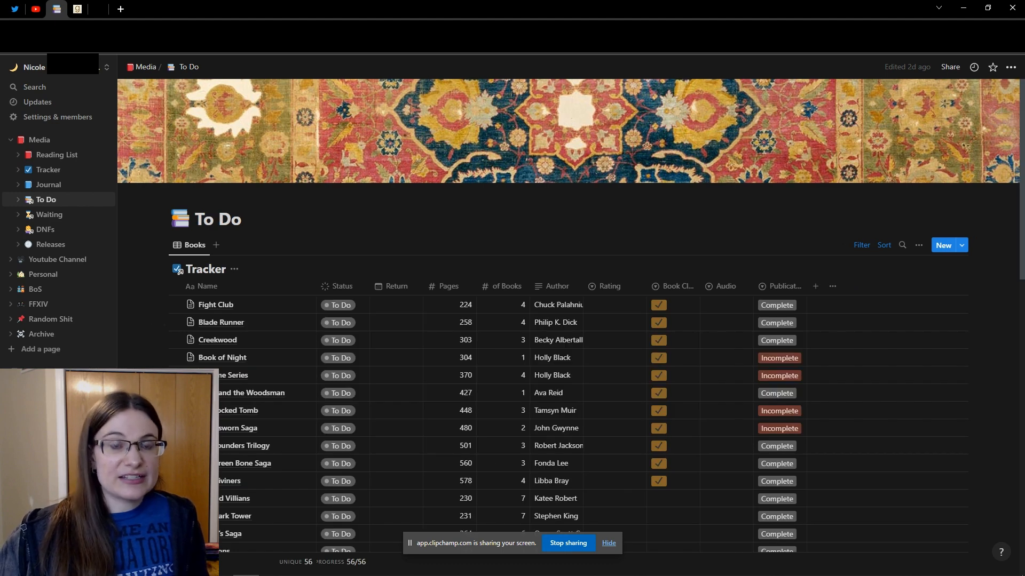
left_click(48, 169)
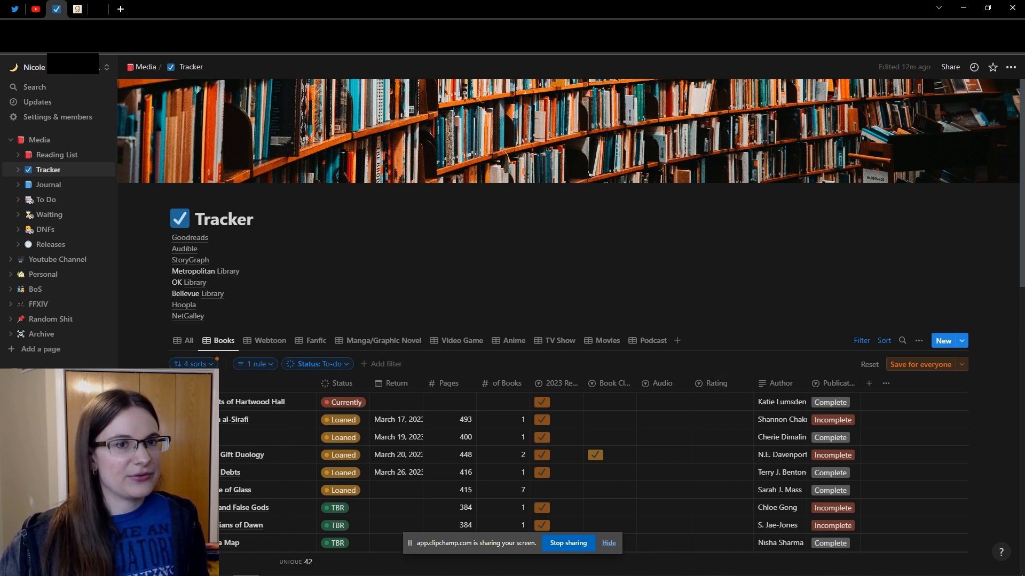
- Inspect the sorts and Status filter applied to the Books view on the To Do page
left_click(46, 200)
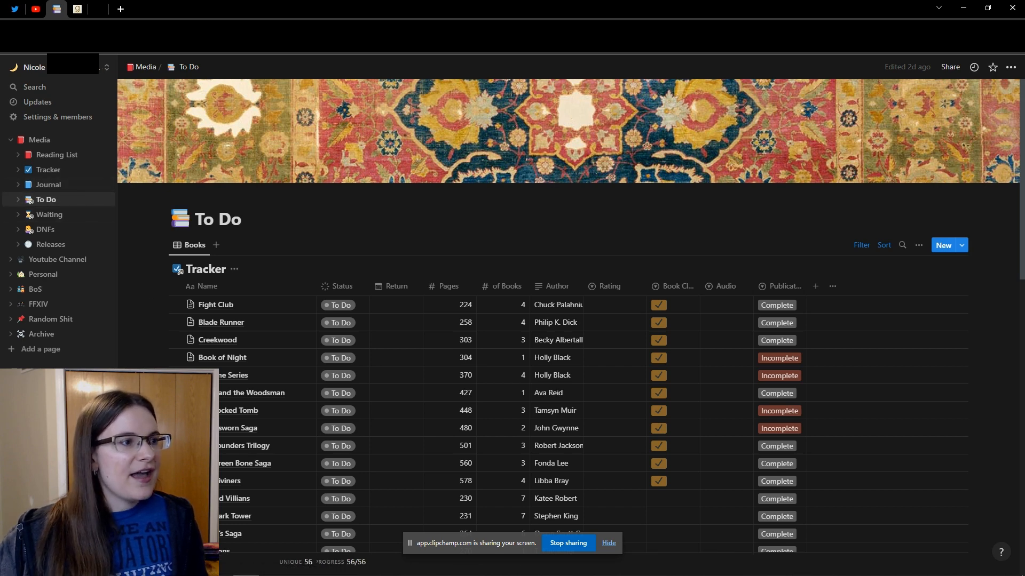
left_click(861, 245)
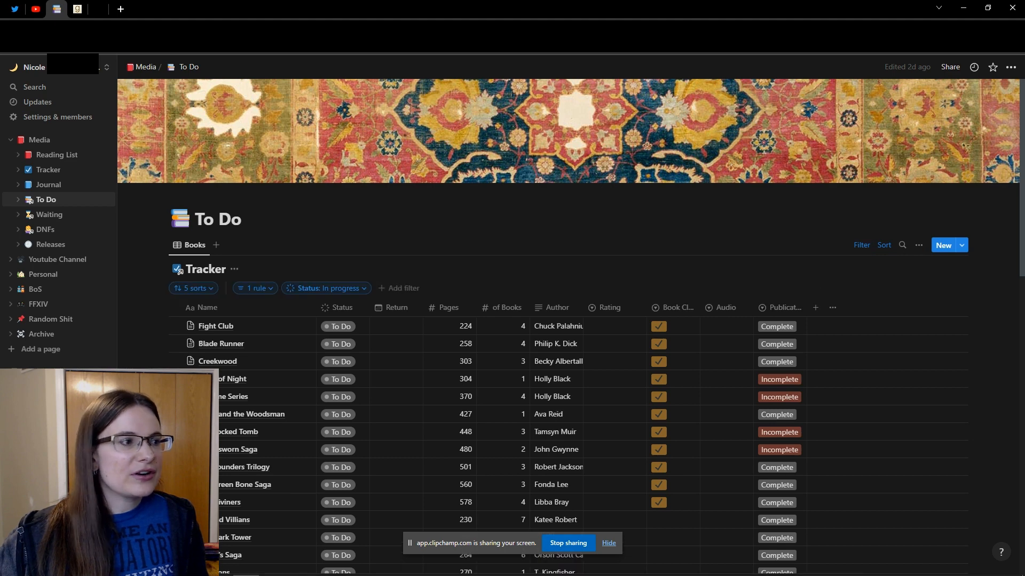
left_click(193, 288)
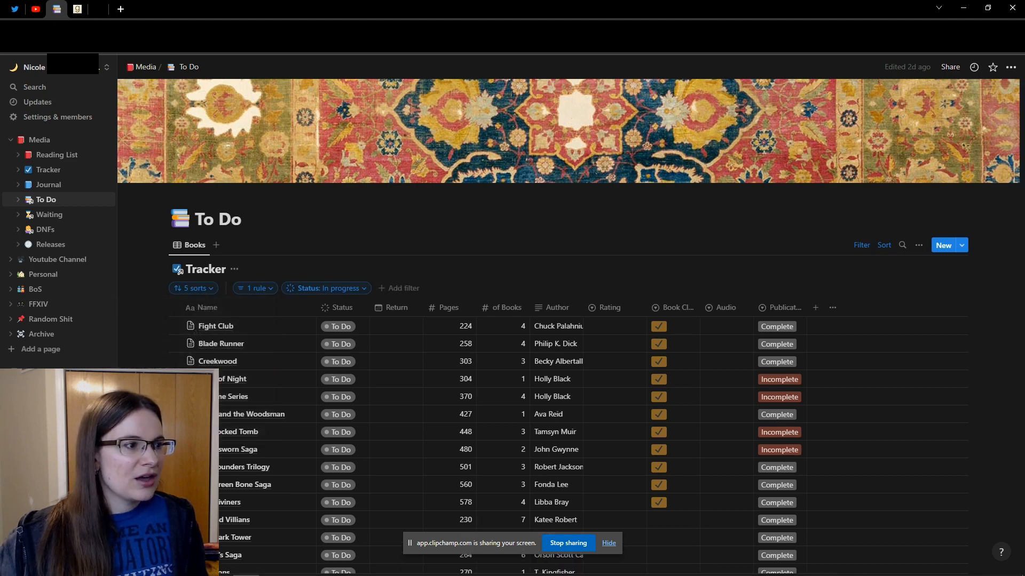
left_click(326, 288)
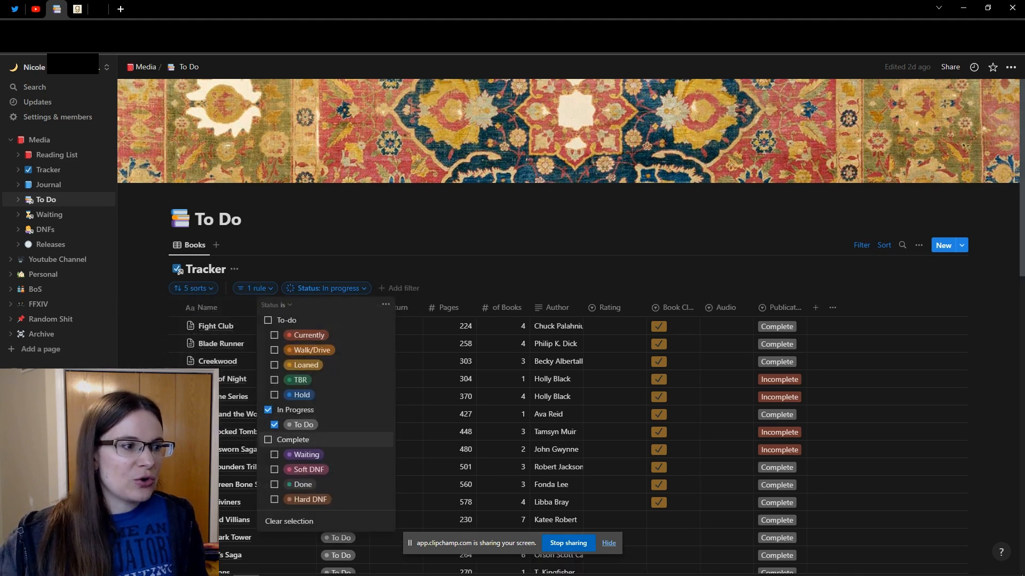
key("Escape")
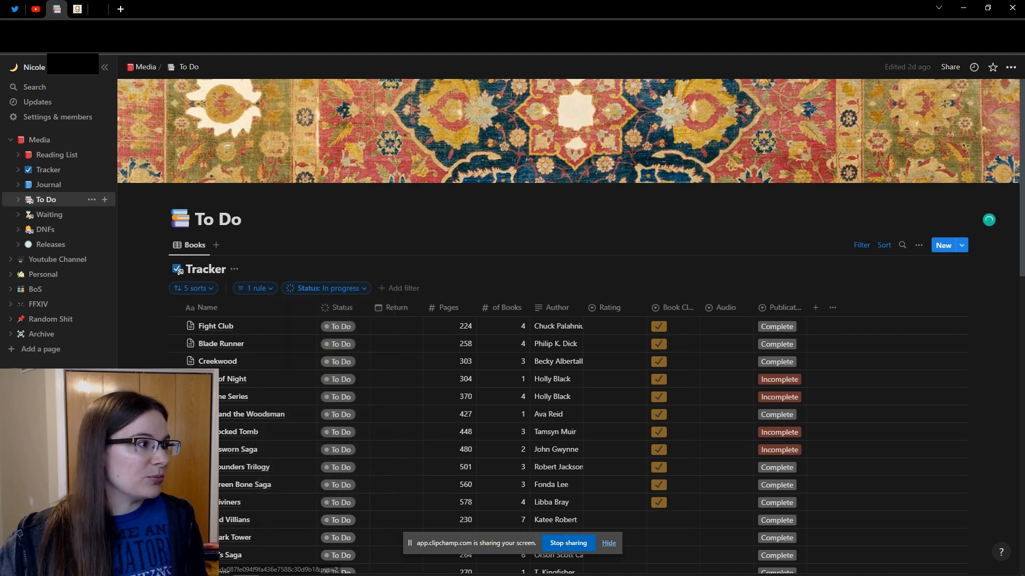
- Review the linked book lists on the Waiting and DNFs pages, comparing them with the To Do and Tracker pages
left_click(49, 214)
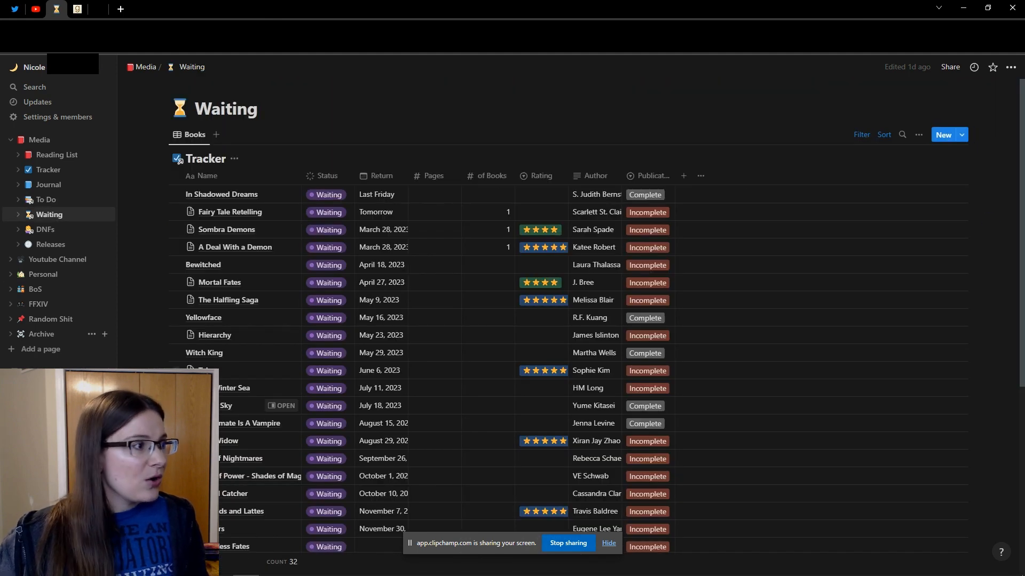
left_click(46, 230)
scroll(230, 225, "down", 3)
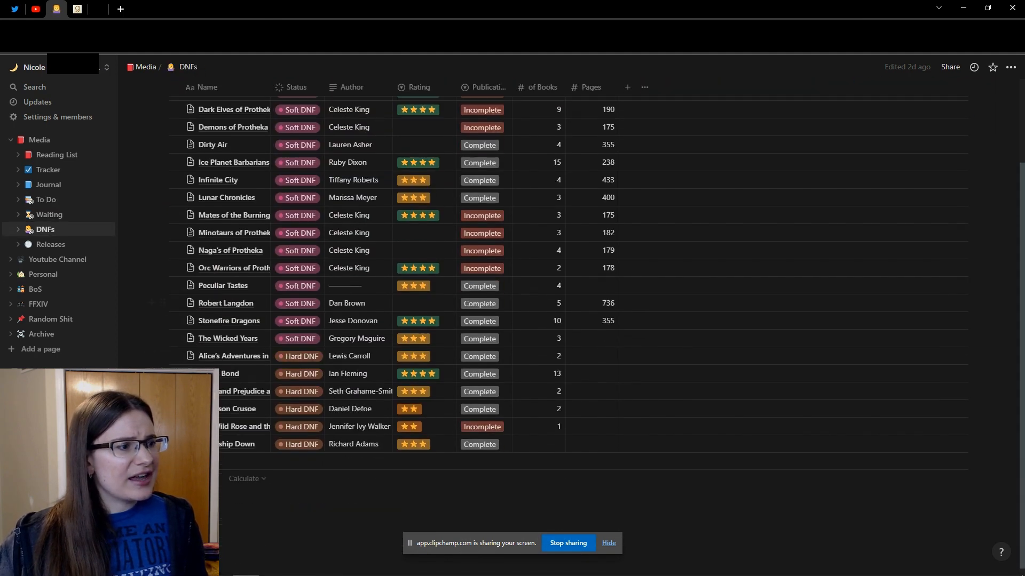
scroll(229, 224, "up", 3)
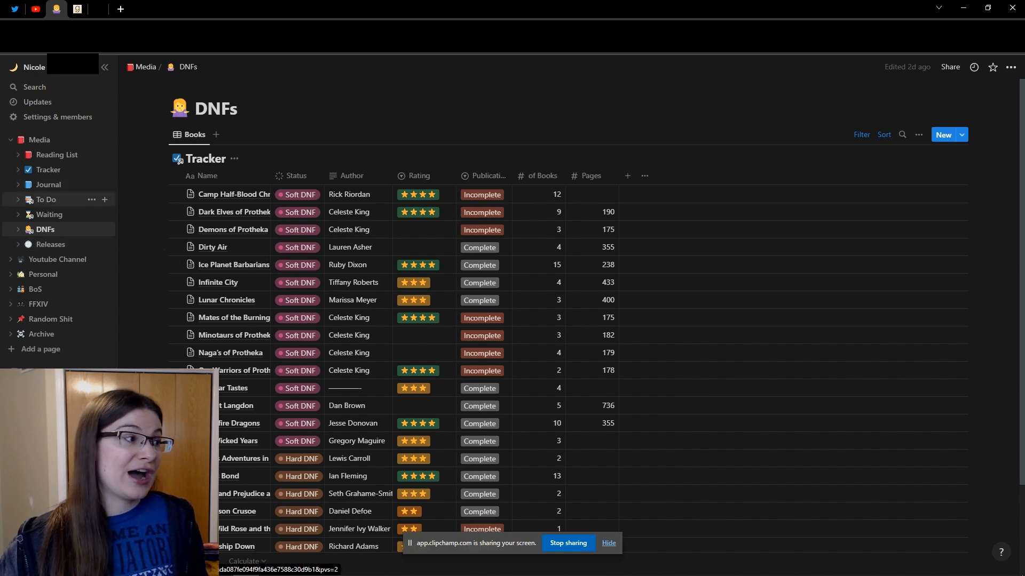
left_click(46, 199)
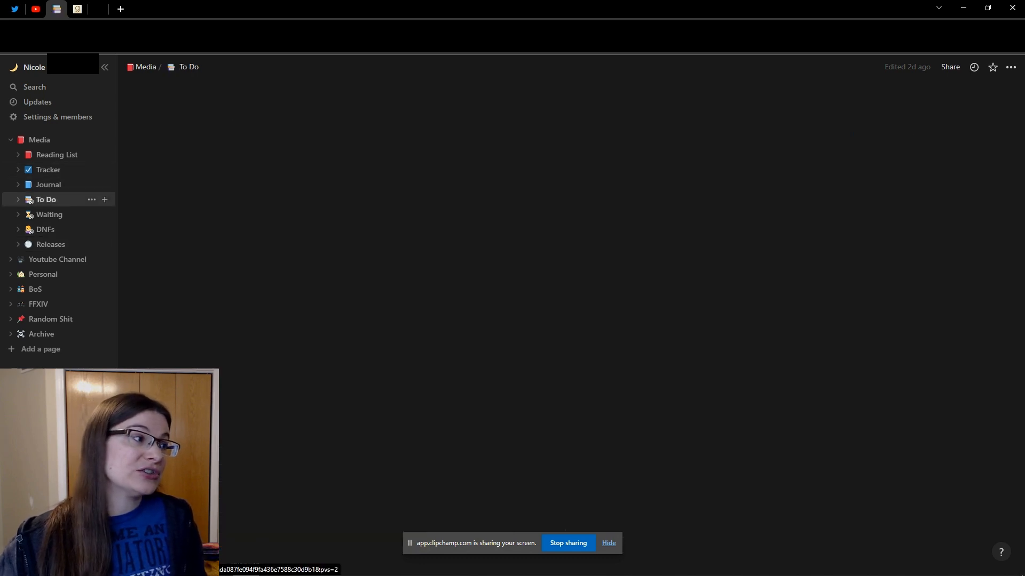
left_click(48, 170)
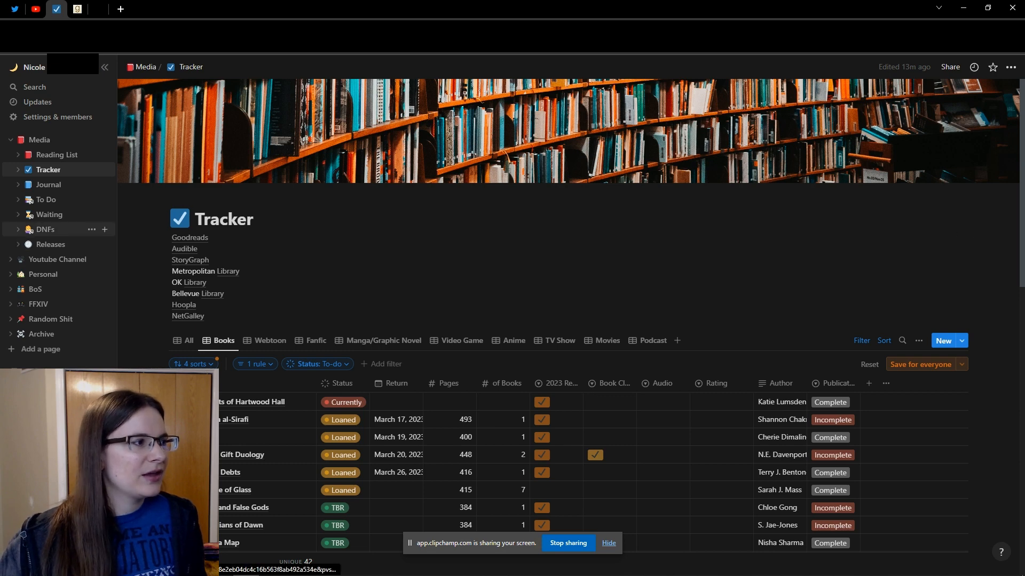
left_click(45, 229)
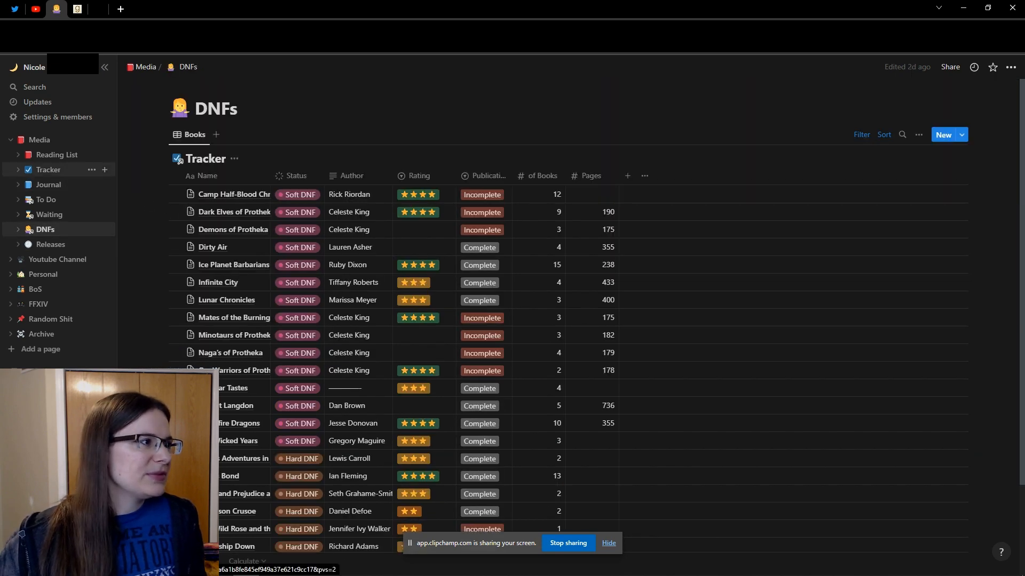
- Add a table page inside Media, linked to the Media Tracker database and copying its Fanfic view
left_click(105, 140)
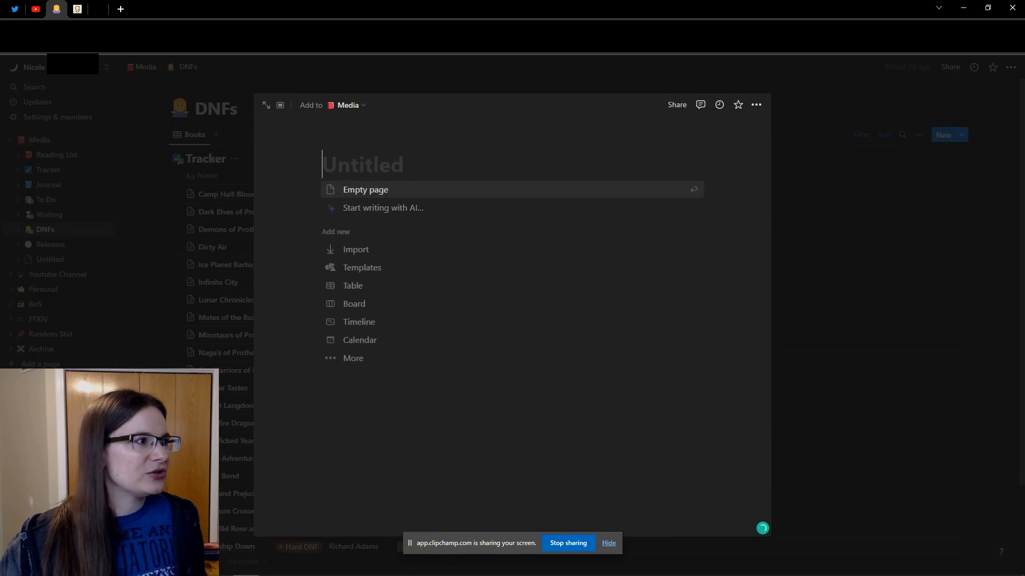
left_click(105, 140)
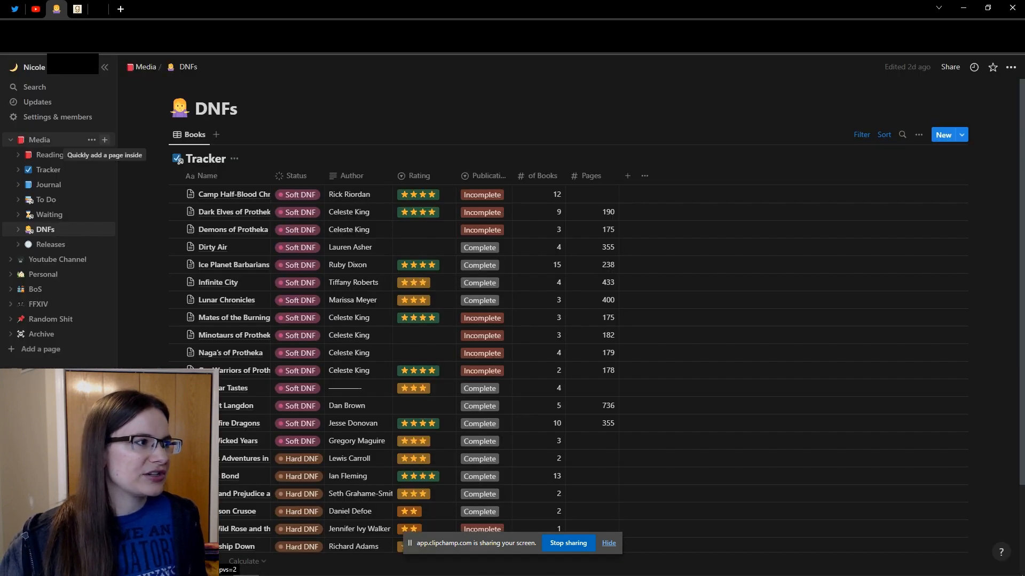
left_click(105, 140)
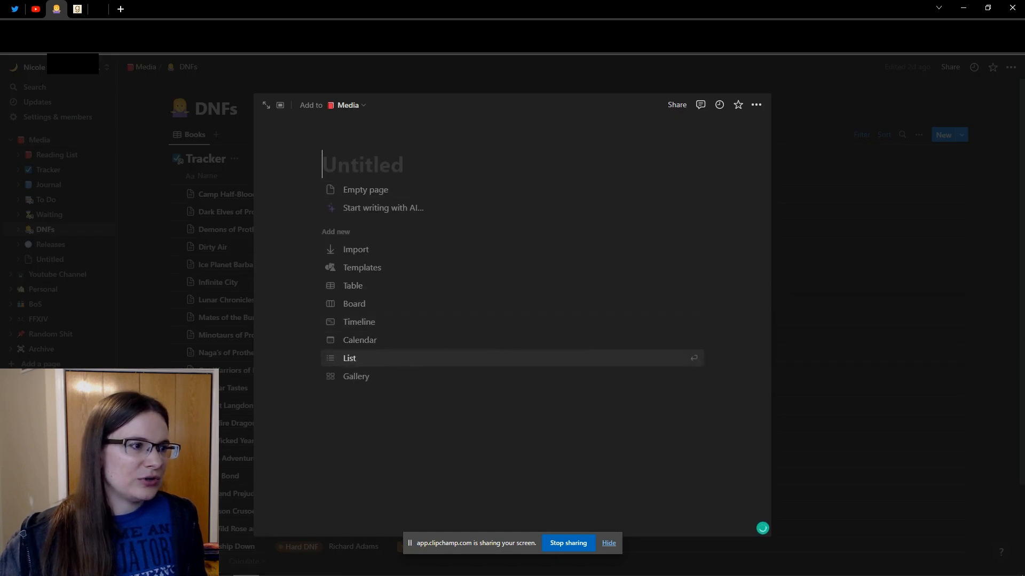
left_click(353, 286)
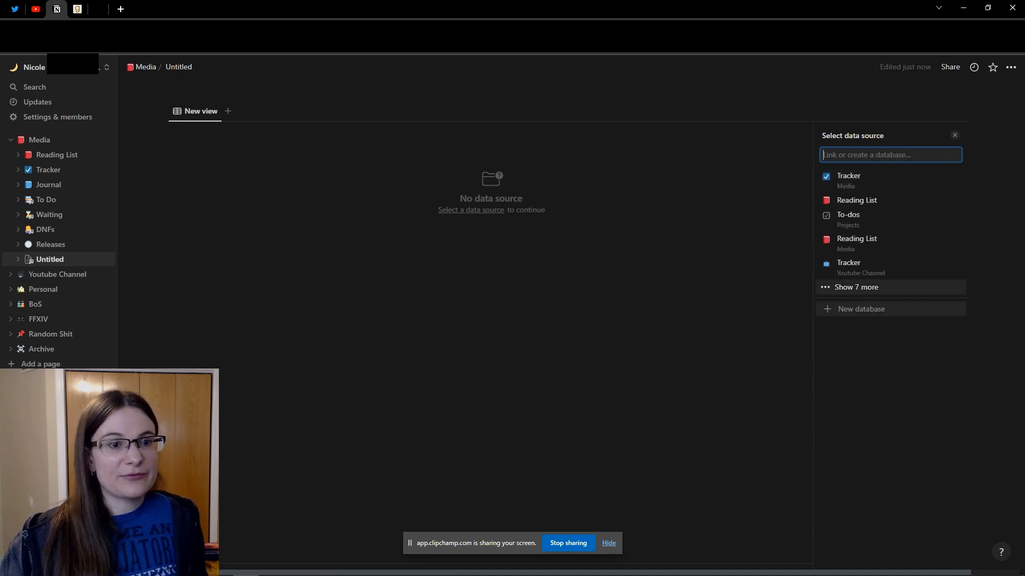
key("Return")
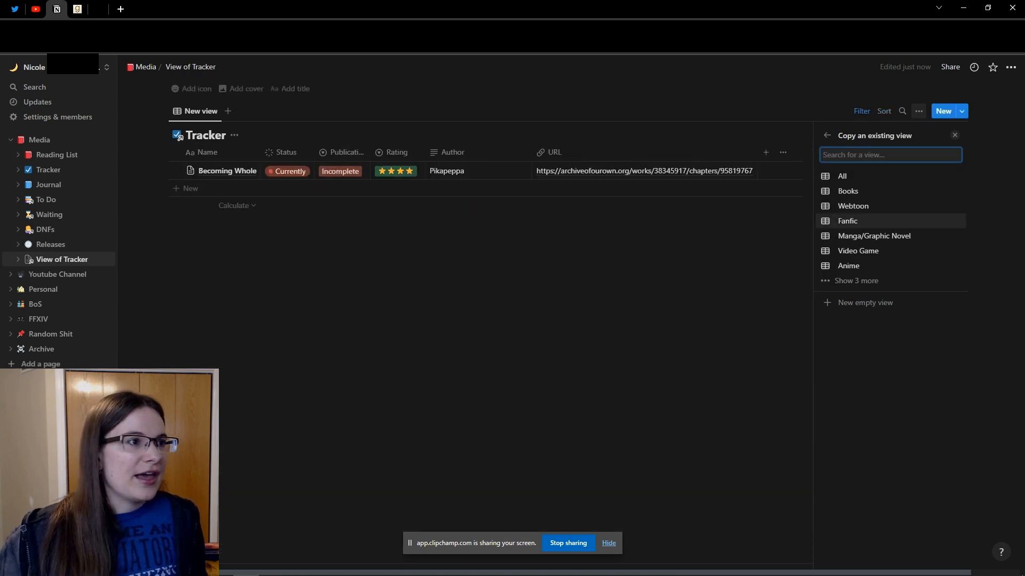
key("Return")
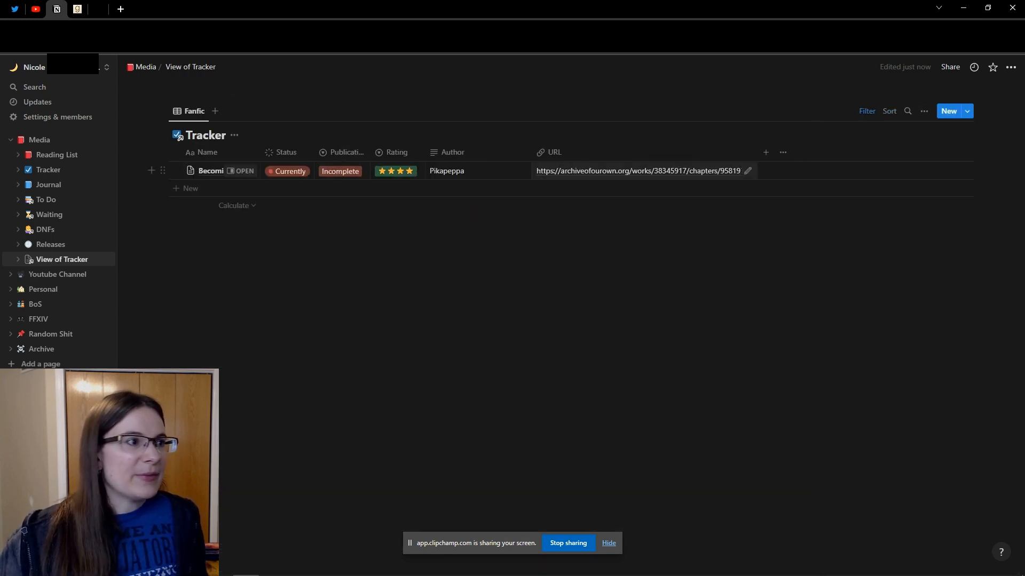
- Edit the linked Fanfic view and reselect the Media Tracker database as its source
left_click(189, 111)
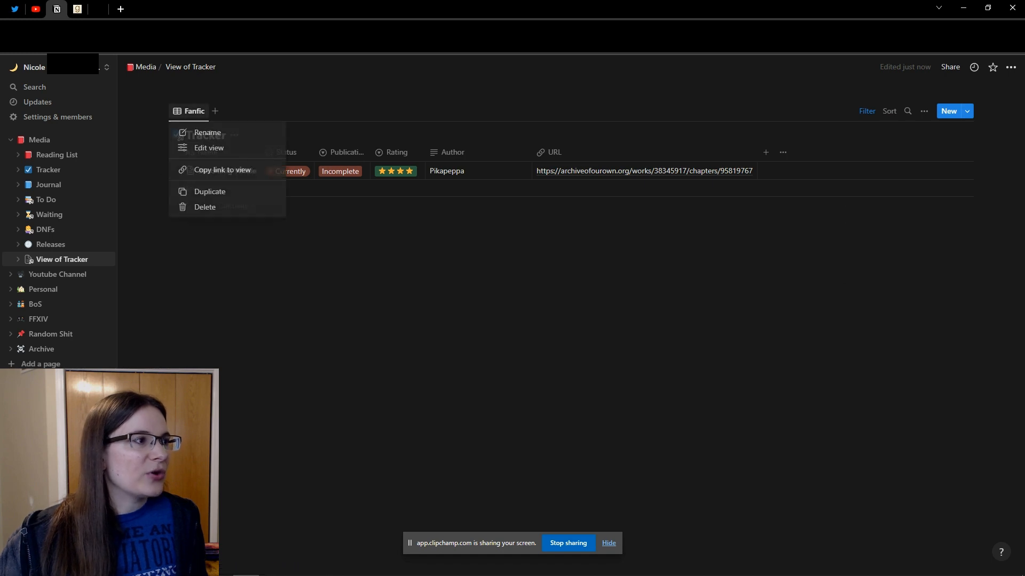
left_click(190, 111)
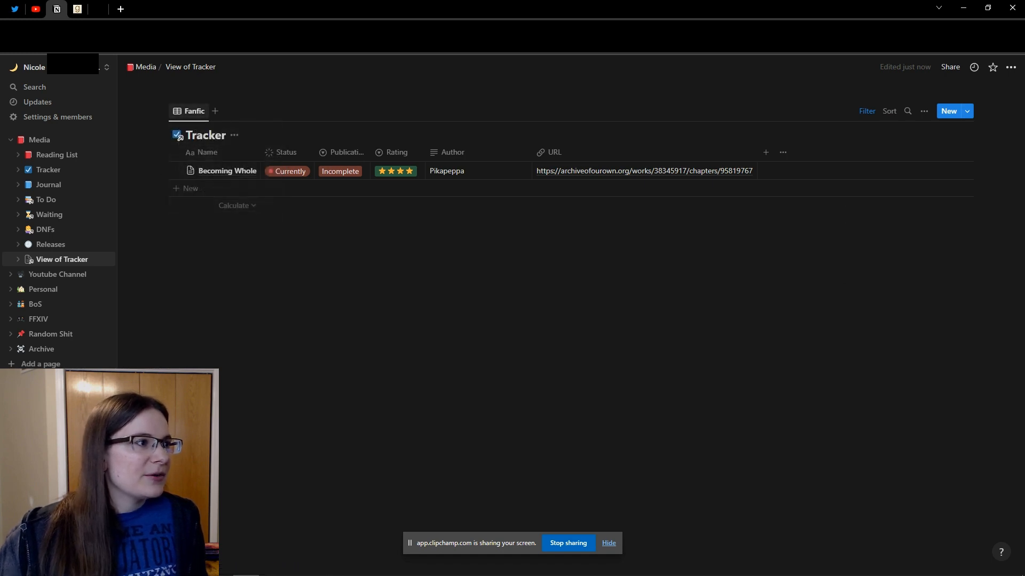
left_click(190, 111)
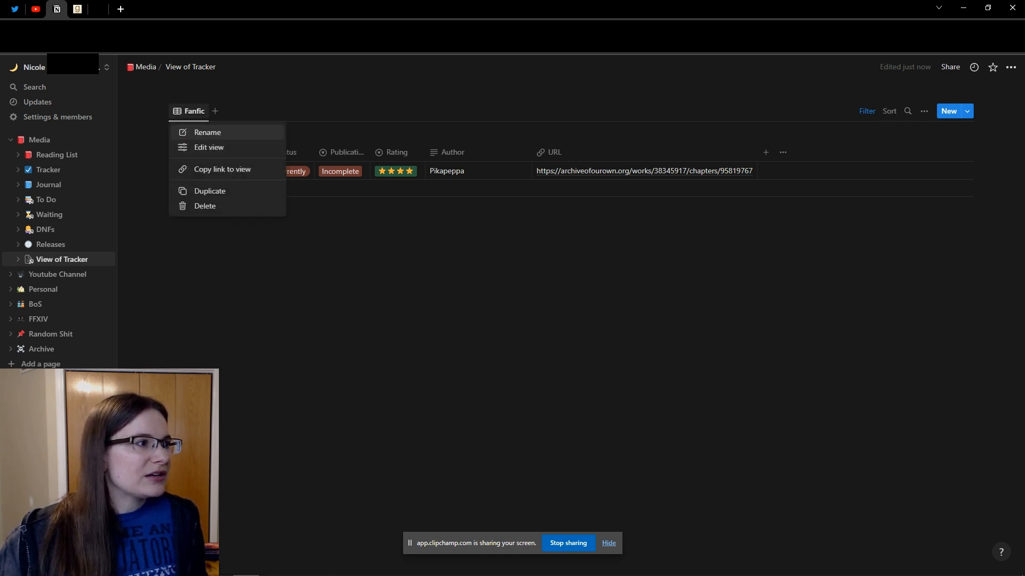
left_click(209, 148)
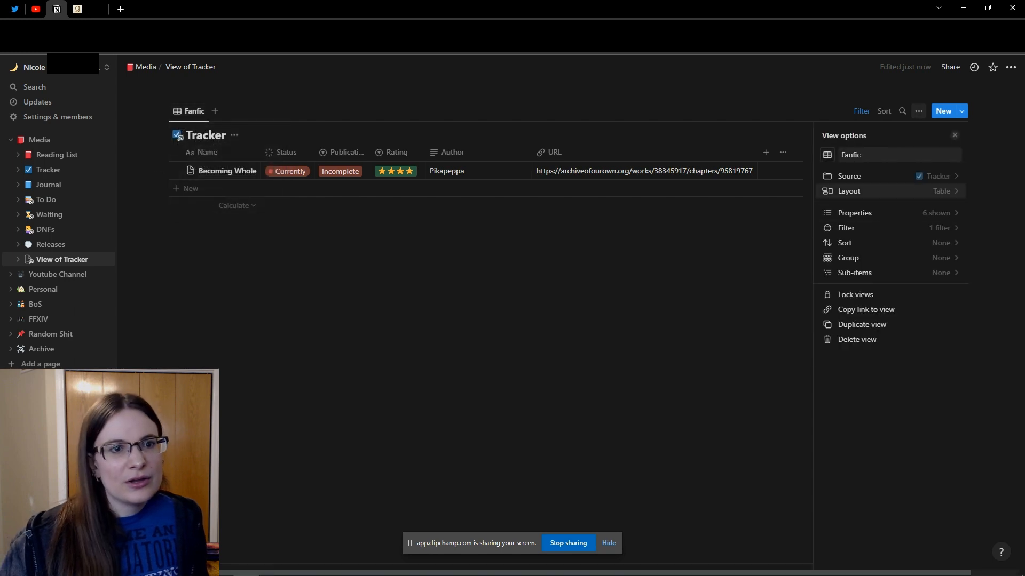
left_click(849, 176)
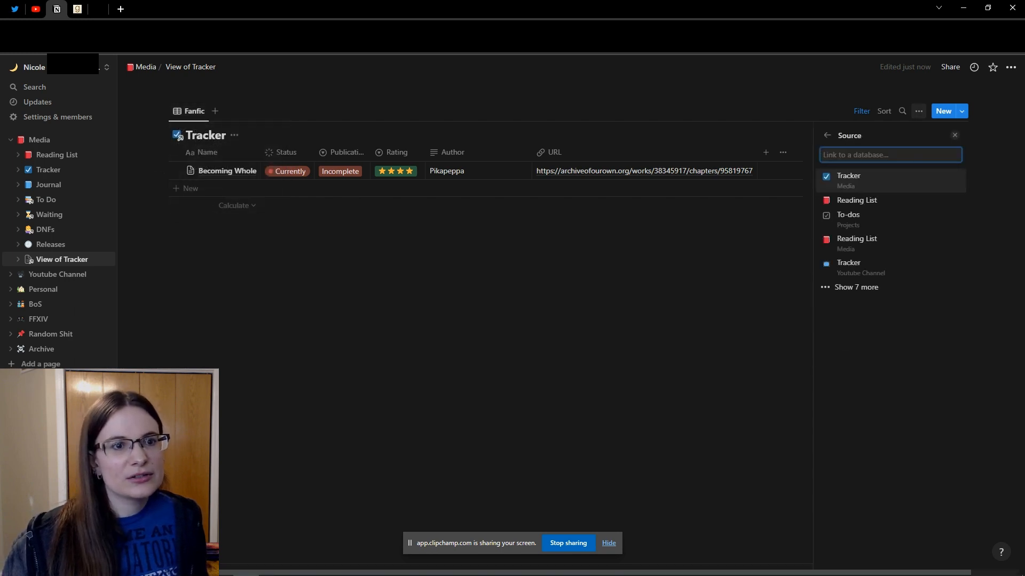
left_click(849, 182)
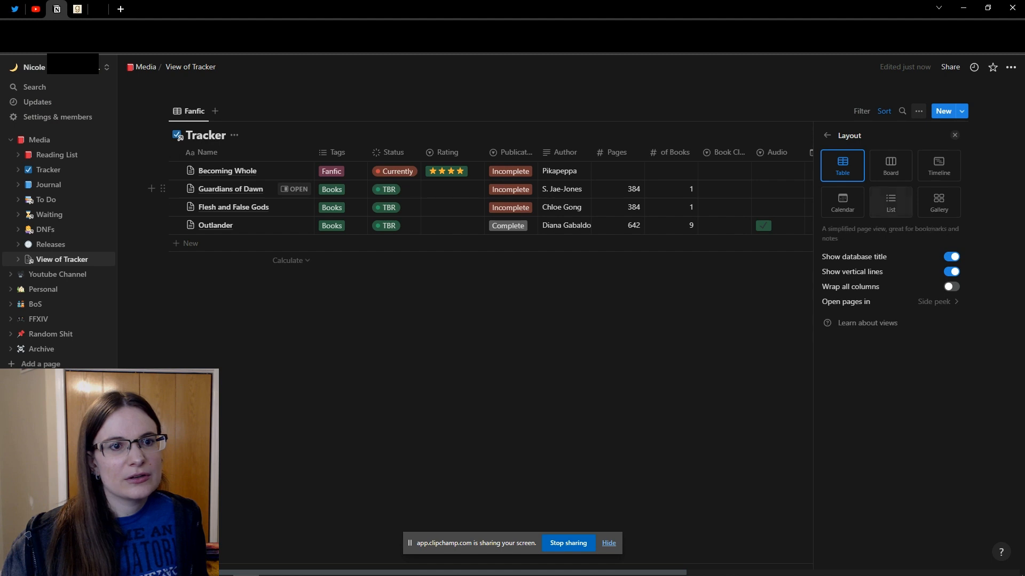
key("Escape")
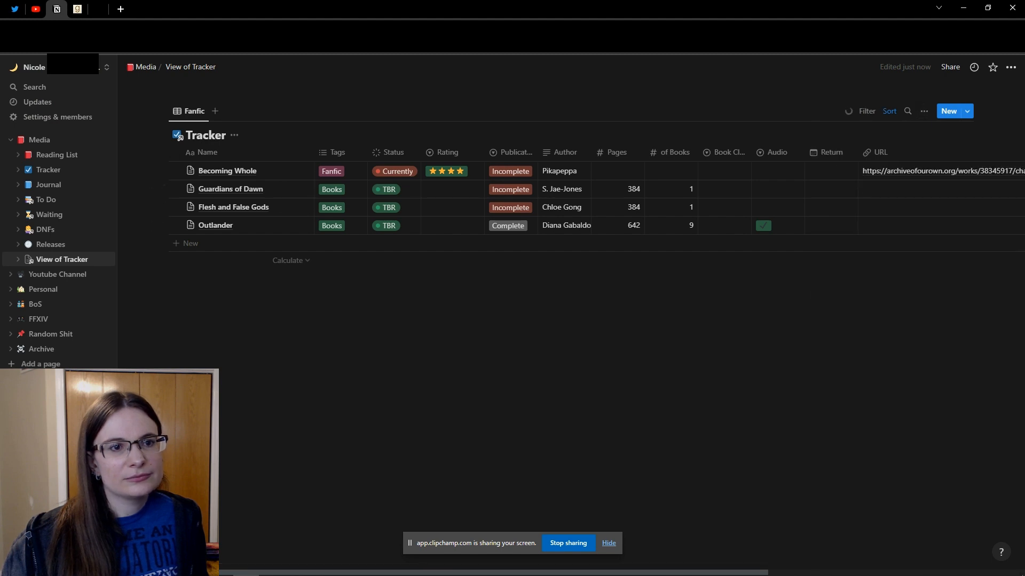
- Inspect the available filter properties and the existing sort rules of the linked Fanfic view
left_click(190, 111)
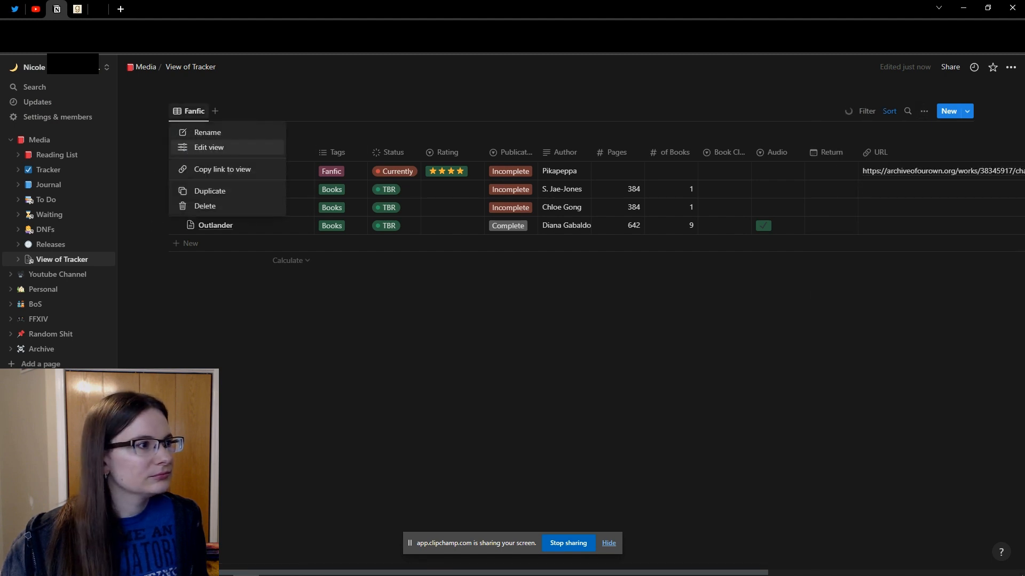
left_click(202, 148)
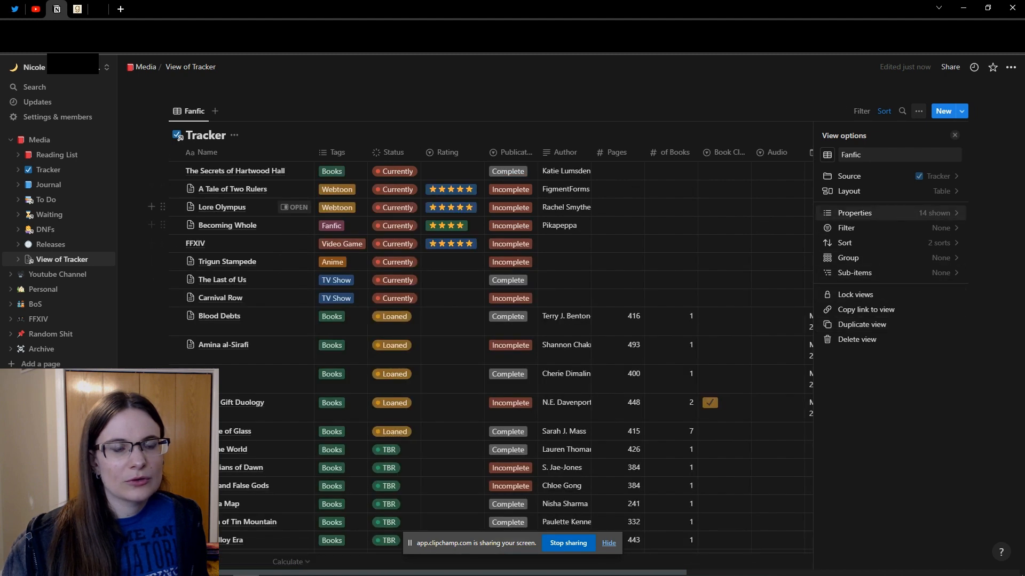
left_click(848, 228)
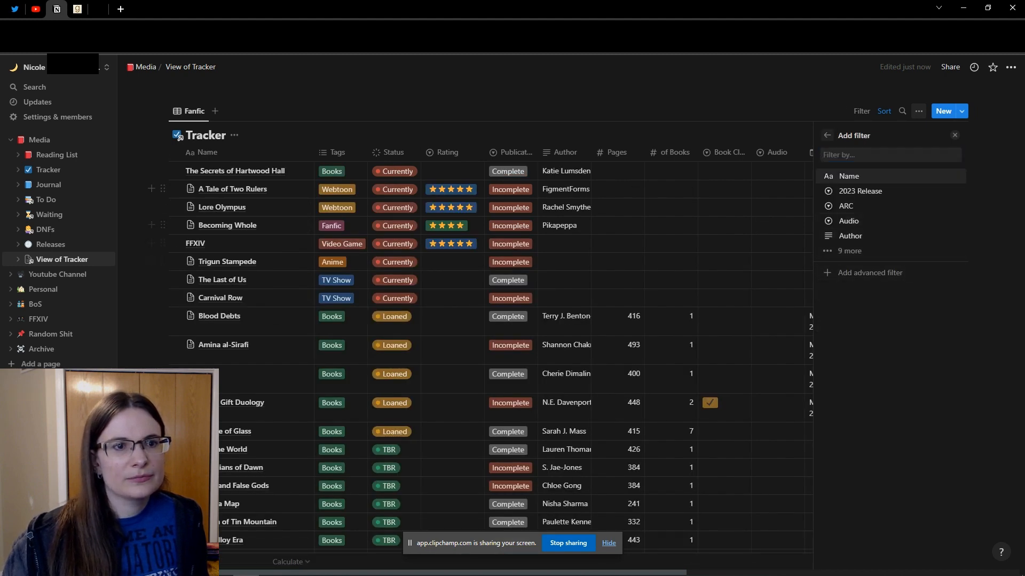
left_click(827, 135)
left_click(849, 243)
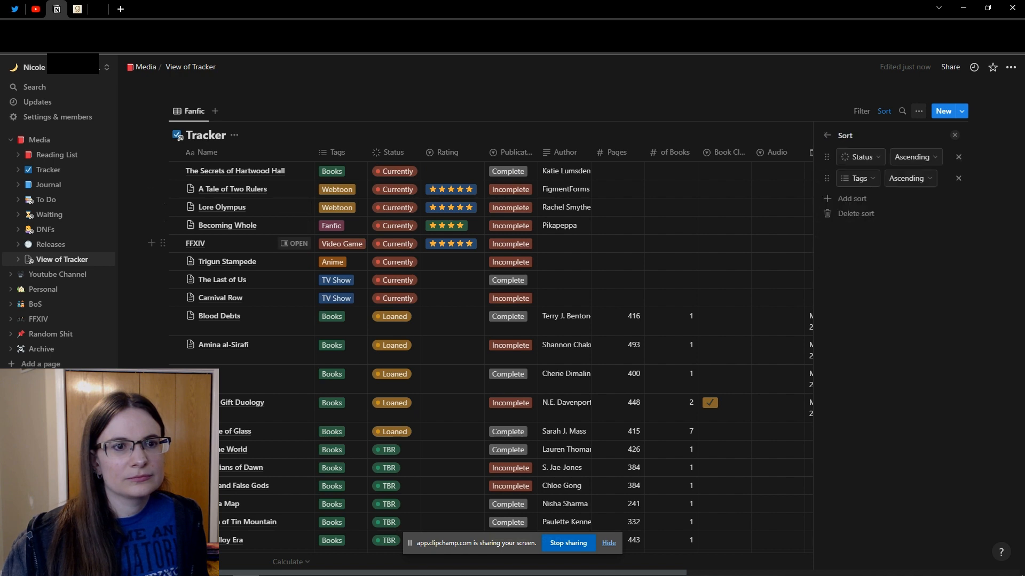
key("Escape")
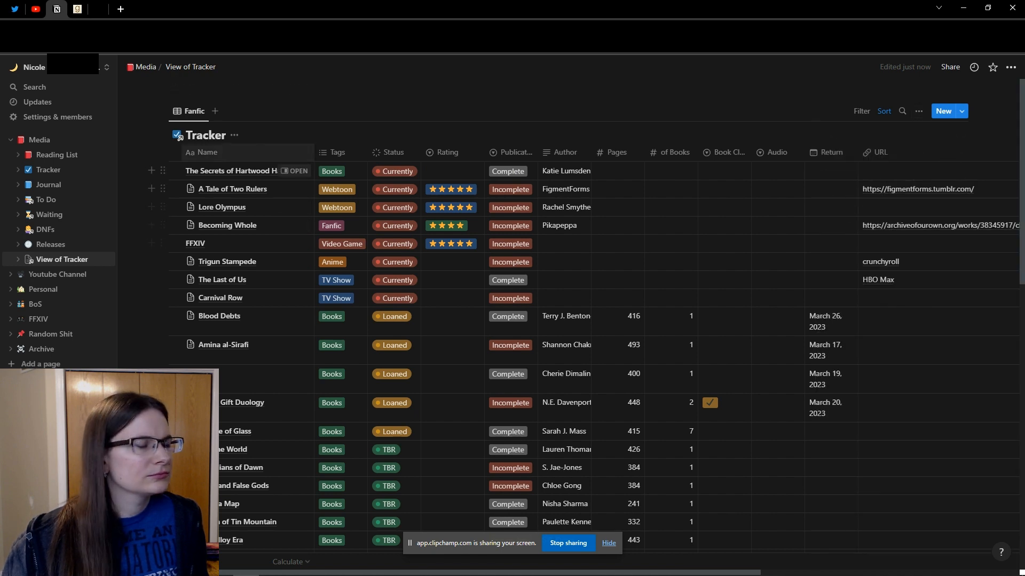
- Filter the linked Fanfic view by Tags so that it contains only Books
left_click(883, 111)
left_click(861, 111)
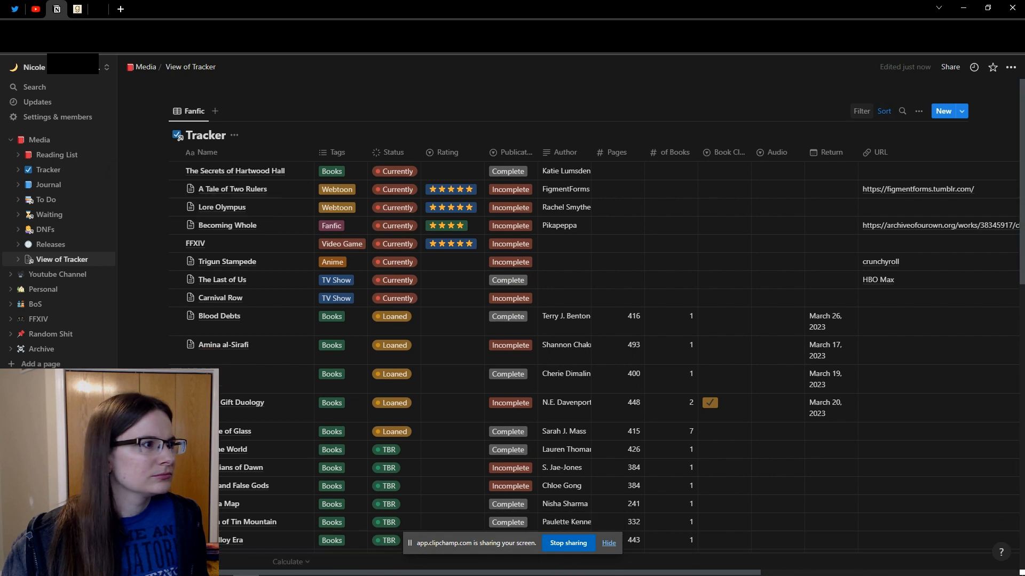
left_click(861, 111)
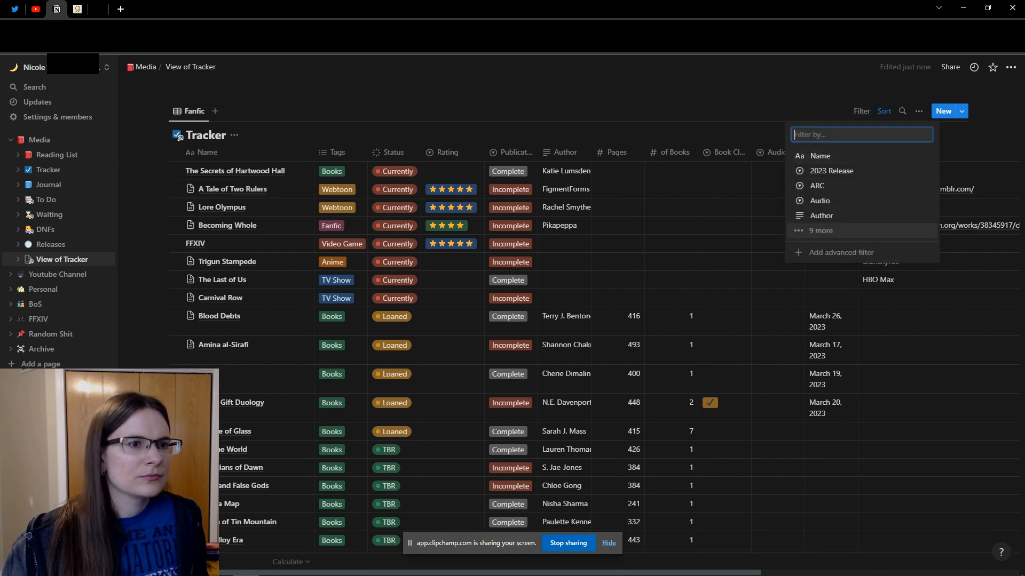
left_click(820, 231)
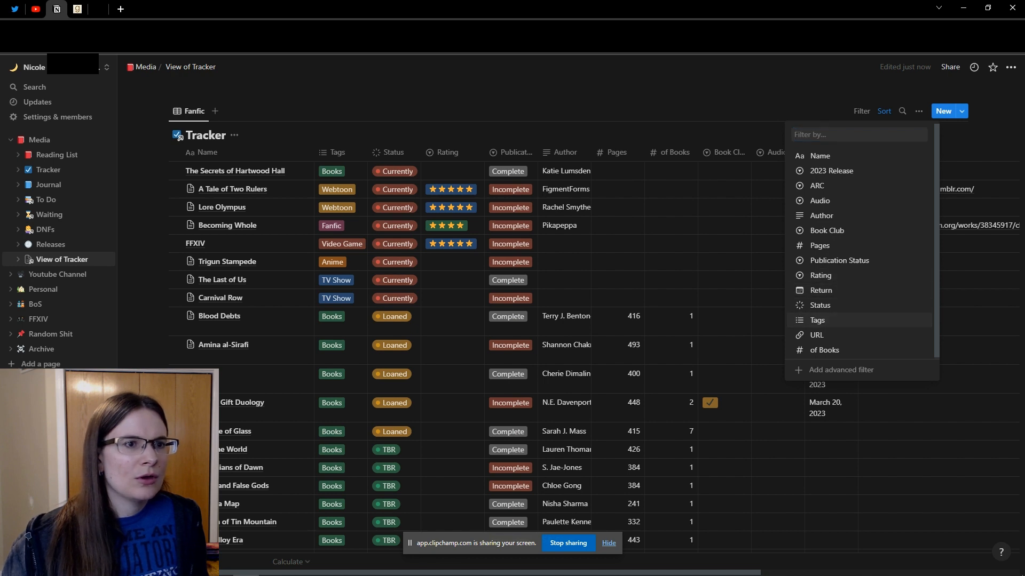
left_click(817, 320)
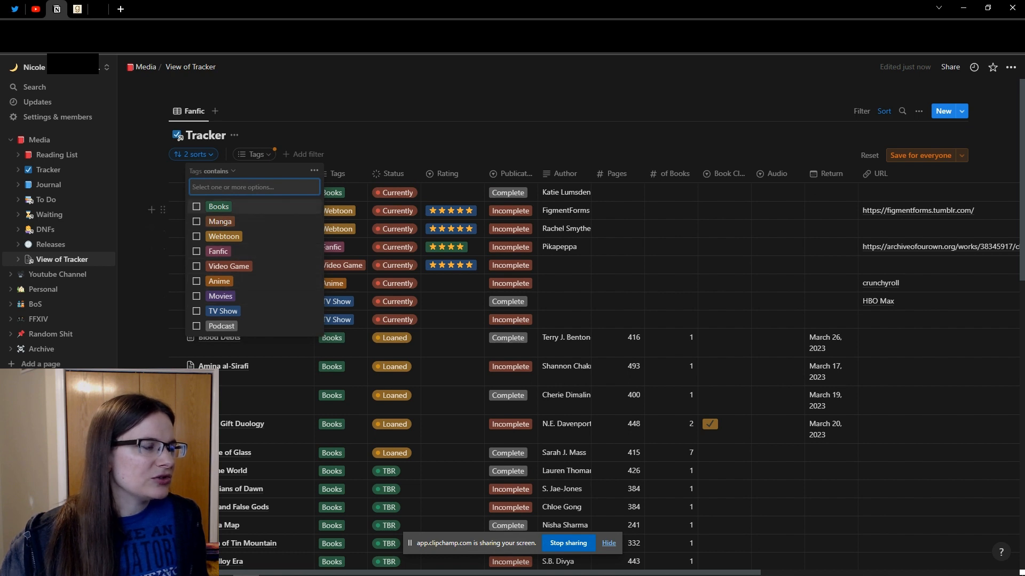
left_click(218, 207)
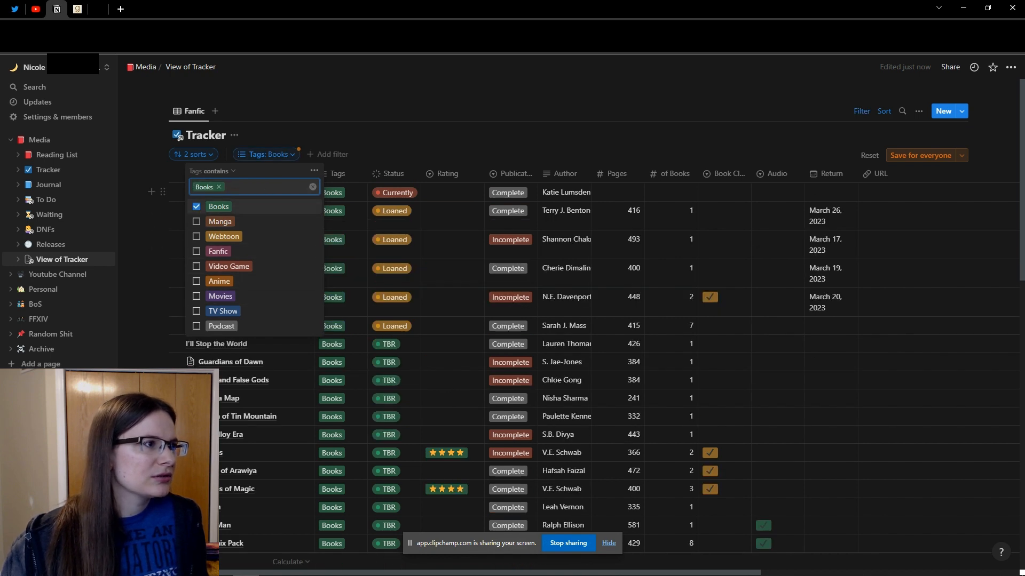
- Rename the linked Fanfic view as Done
left_click(189, 111)
left_click(188, 111)
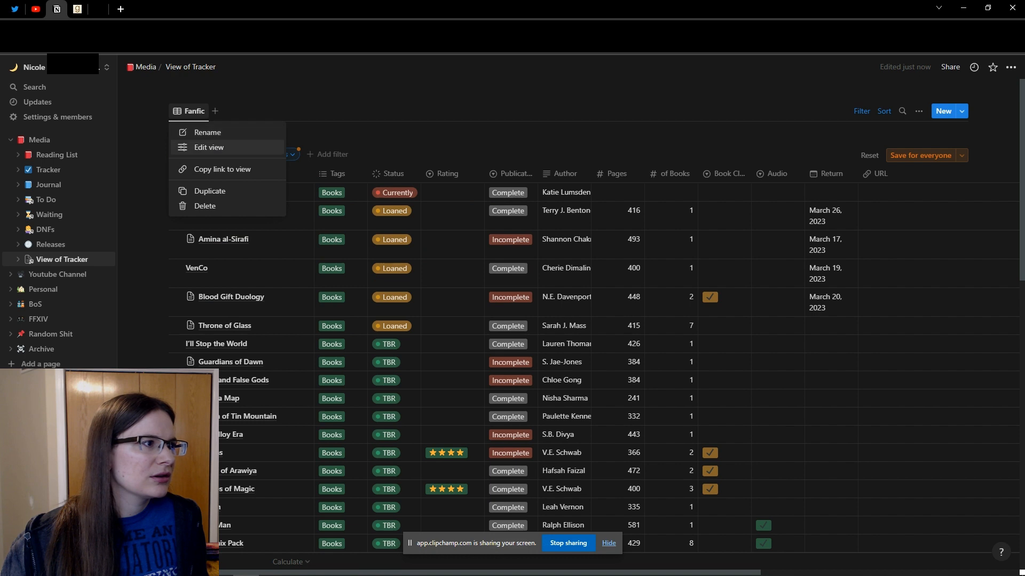
left_click(209, 147)
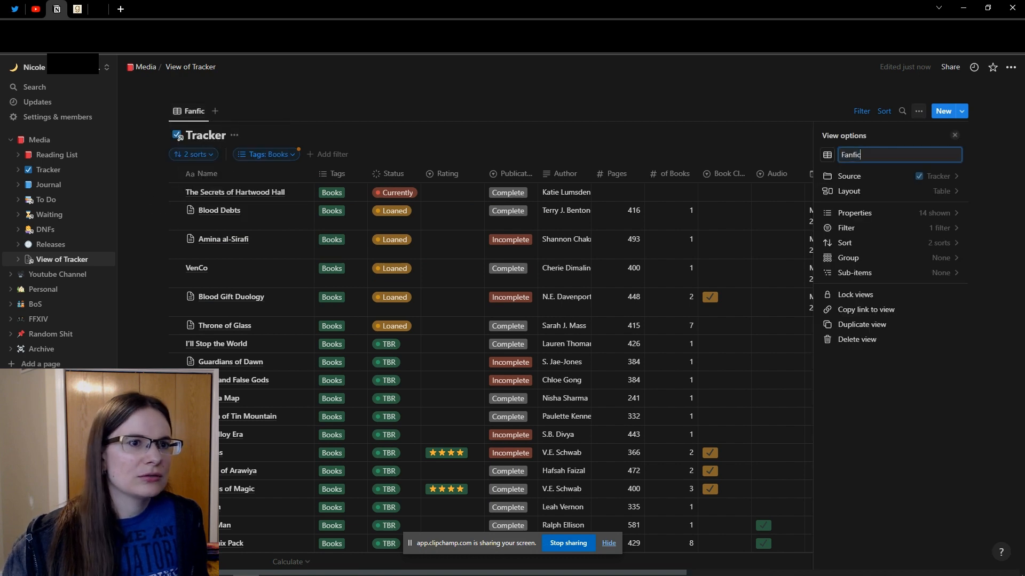
key("Escape")
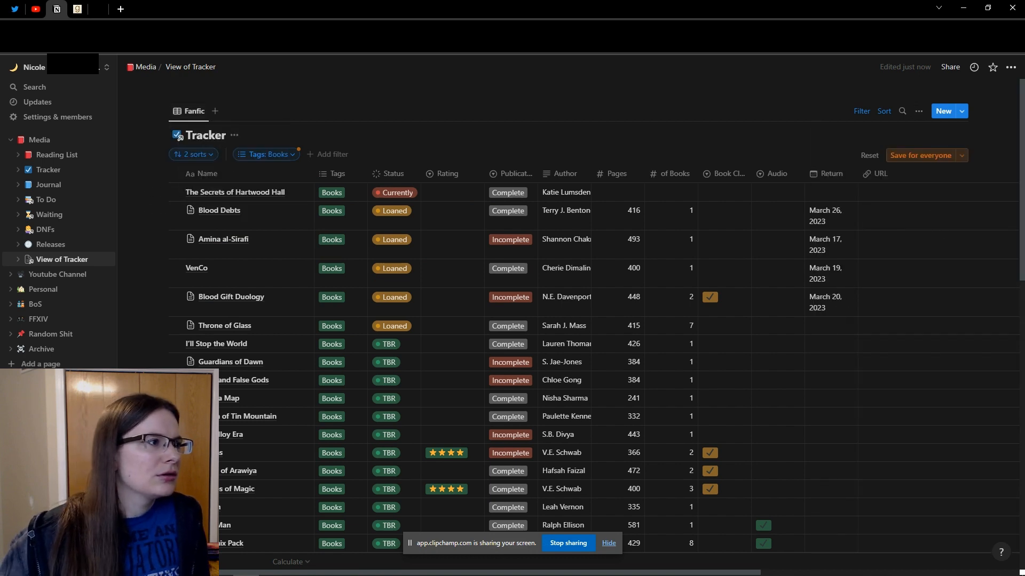
left_click(194, 111)
left_click(209, 145)
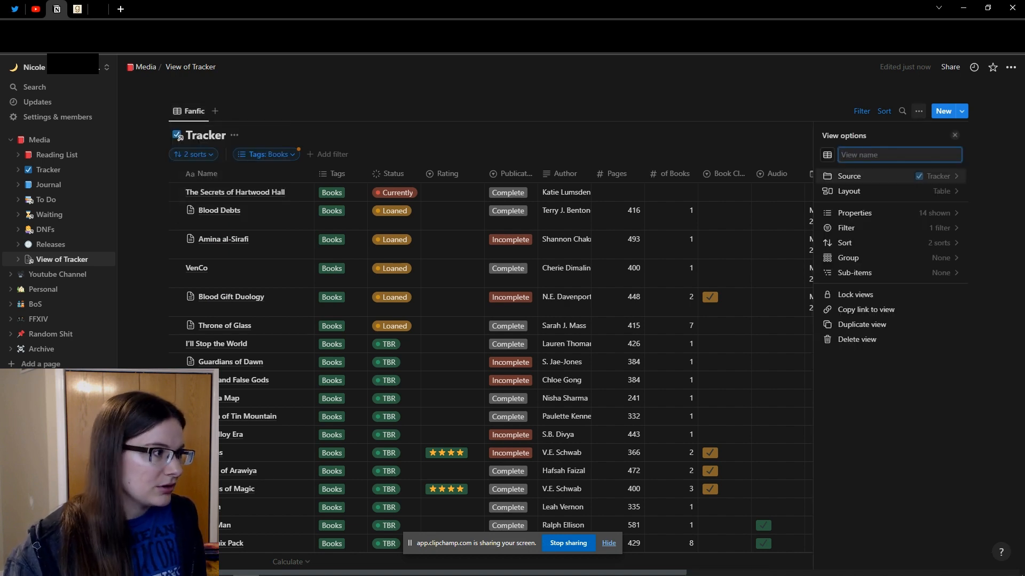
type("Done")
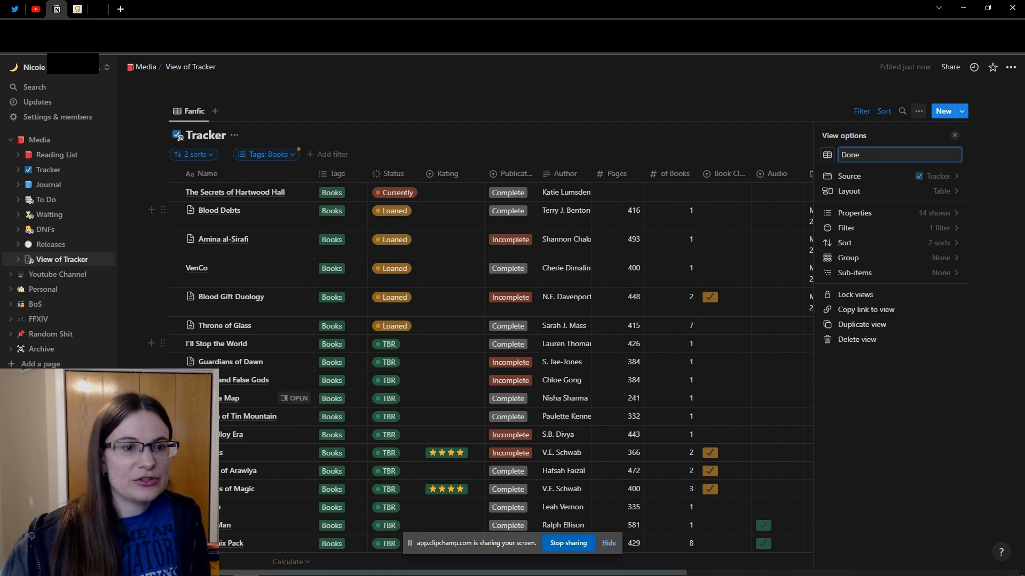
key("Return")
left_click(673, 91)
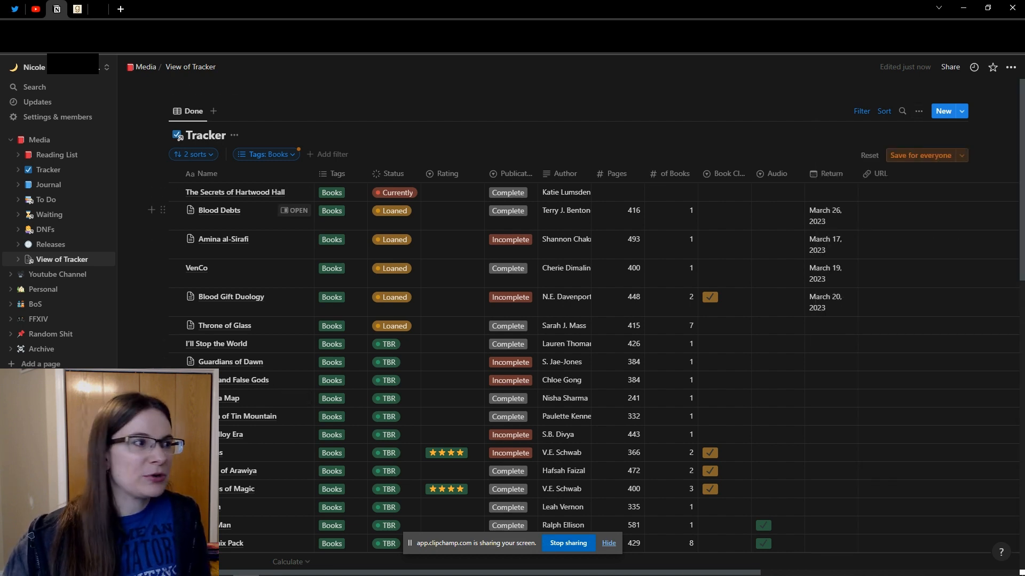
- Check the Done view's tag filter and sorts, and add a Status filter set to Done
left_click(266, 154)
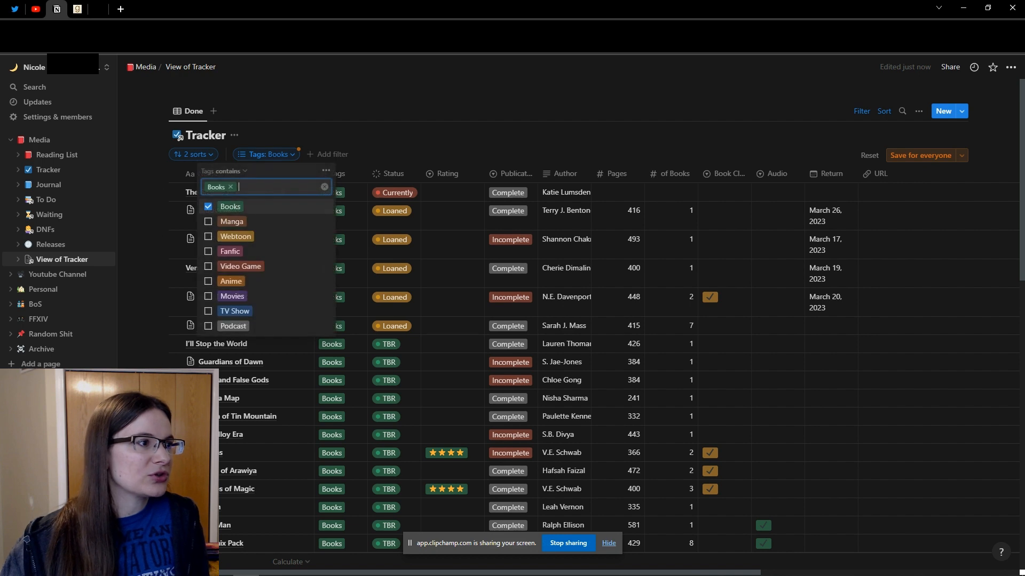
left_click(194, 154)
left_click(193, 154)
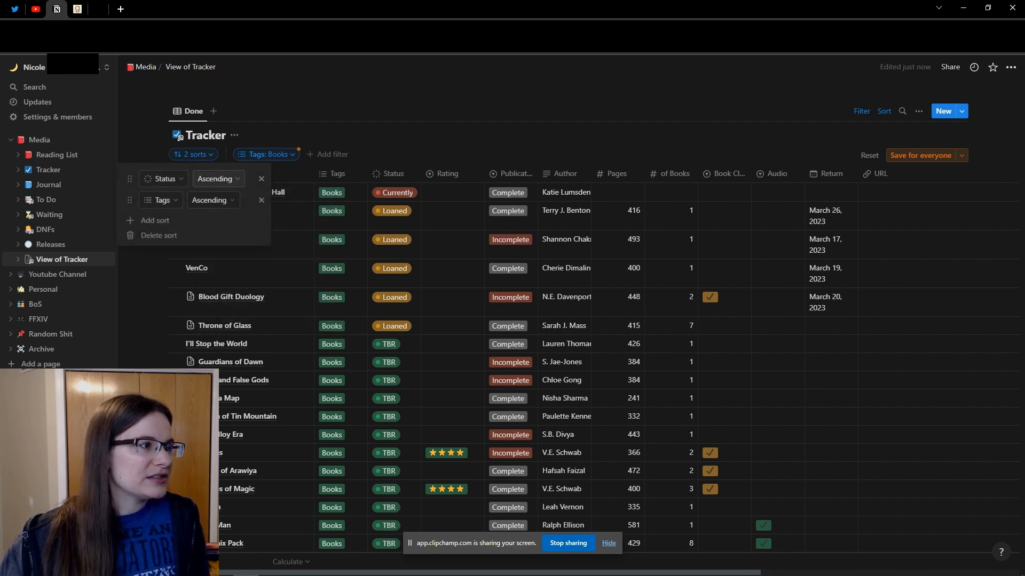
left_click(352, 91)
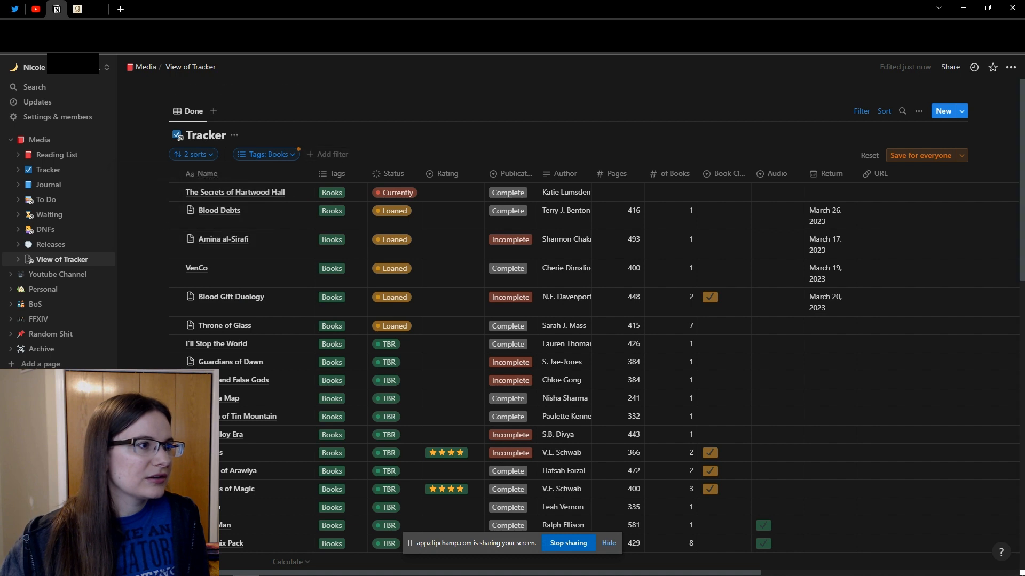
left_click(265, 154)
left_click(327, 154)
left_click(328, 154)
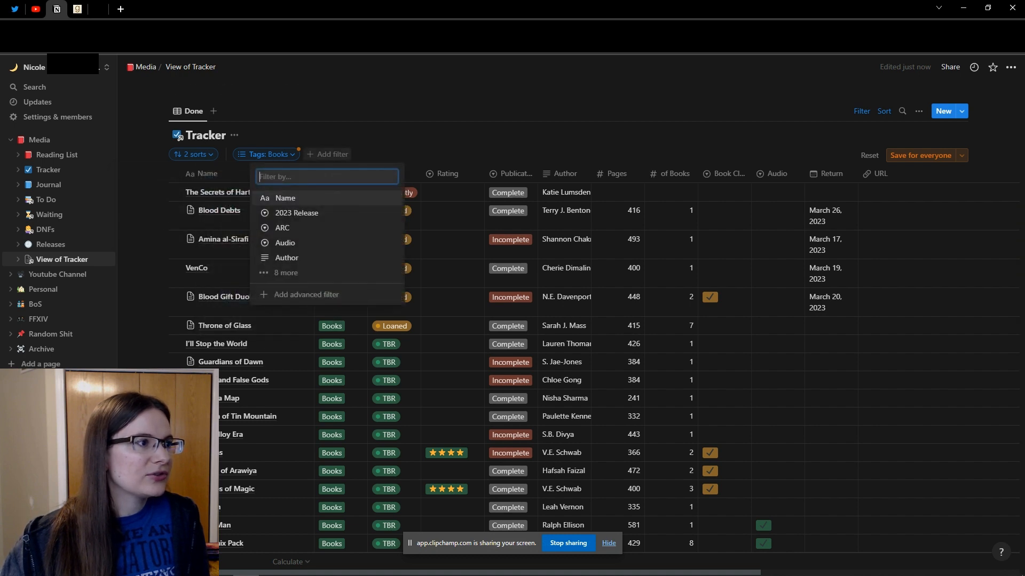
left_click(285, 273)
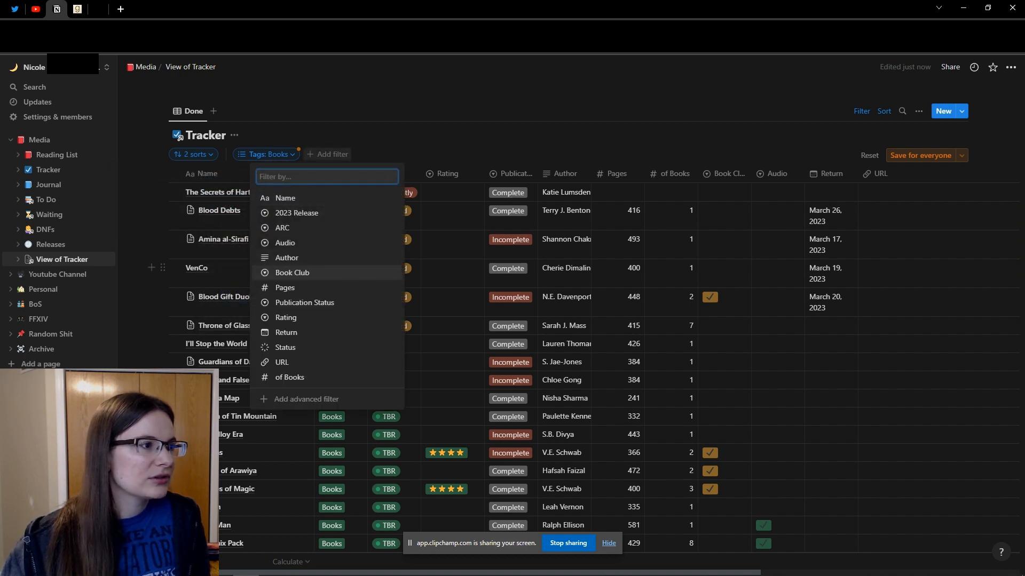
left_click(285, 348)
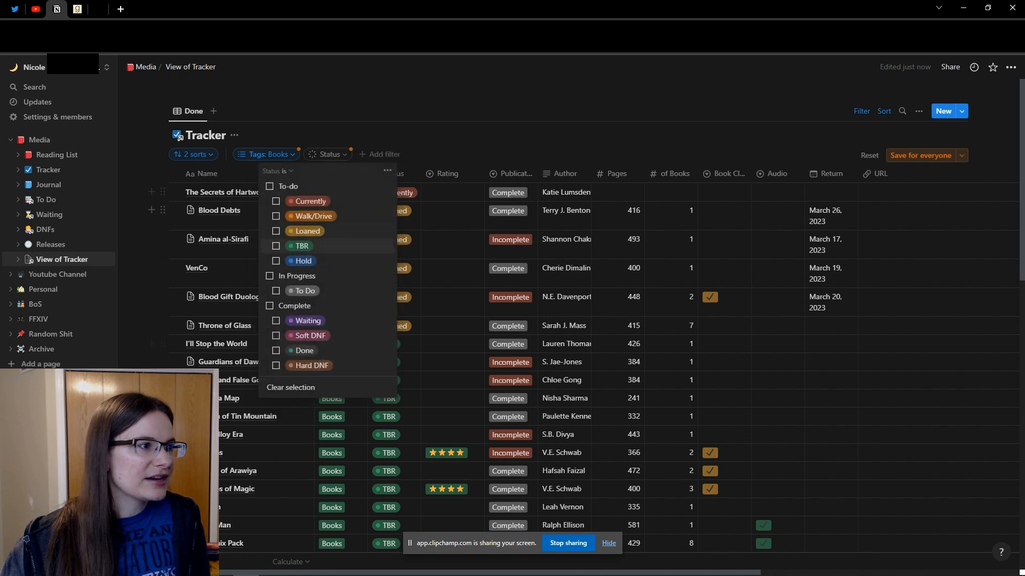
left_click(305, 351)
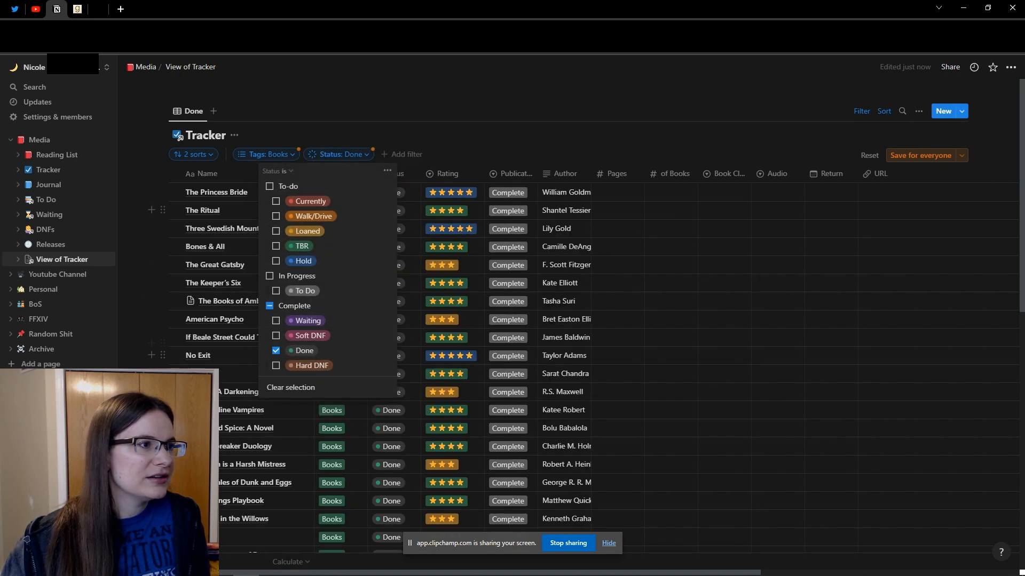
left_click(243, 323)
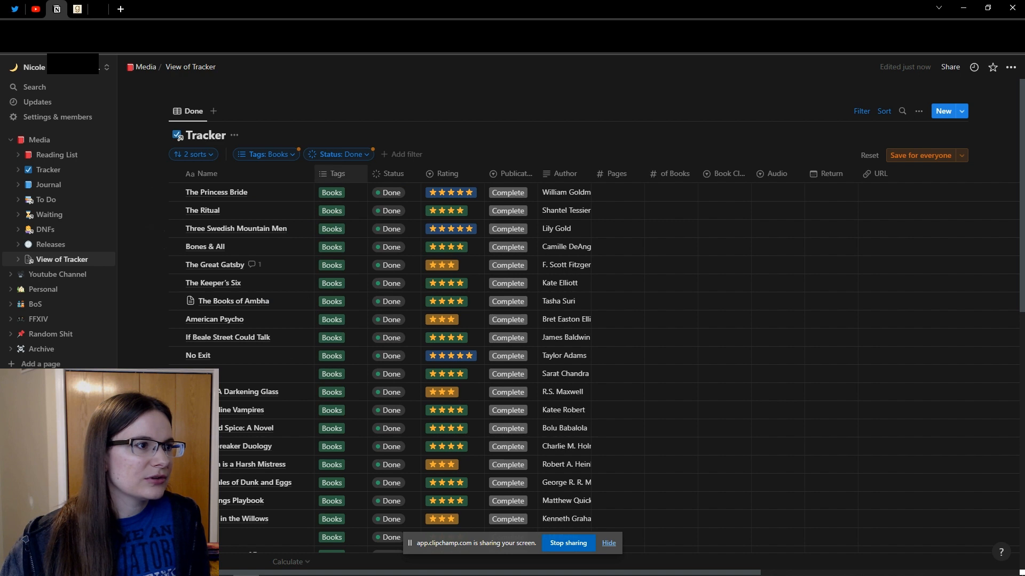
- Hide the Tags property in the Done view and check the view's sorts
left_click(337, 174)
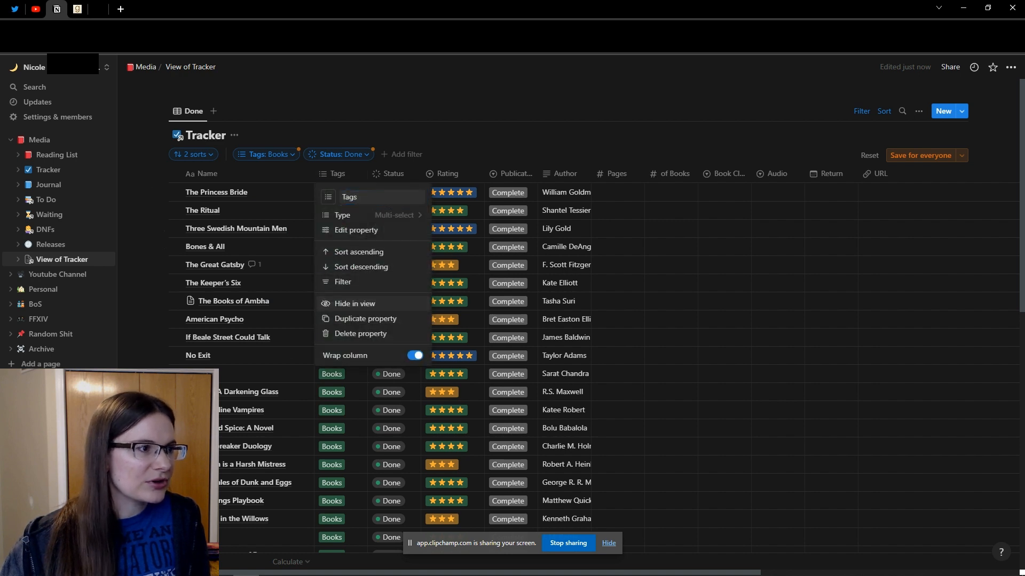
left_click(355, 303)
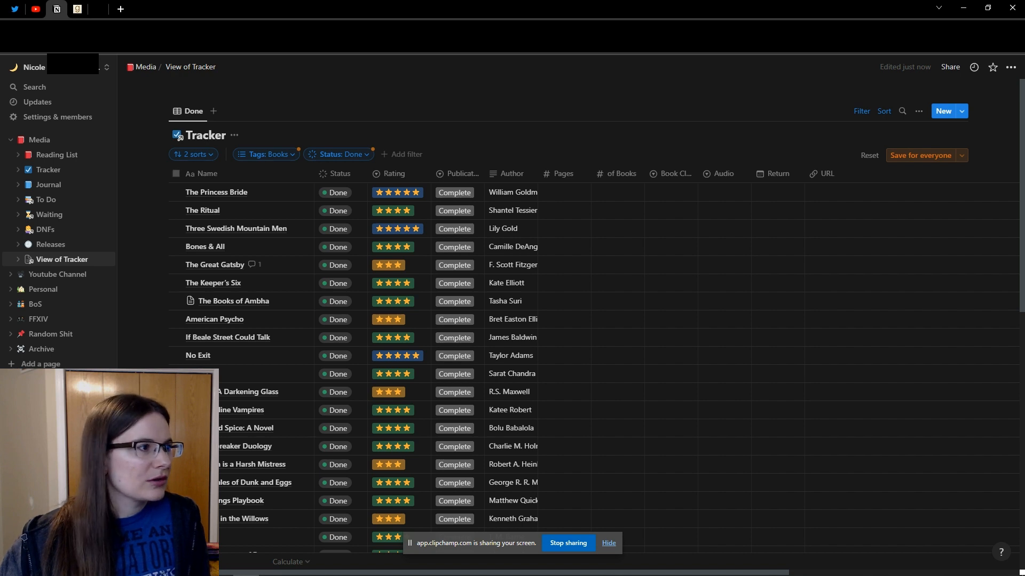
left_click(194, 155)
left_click(108, 273)
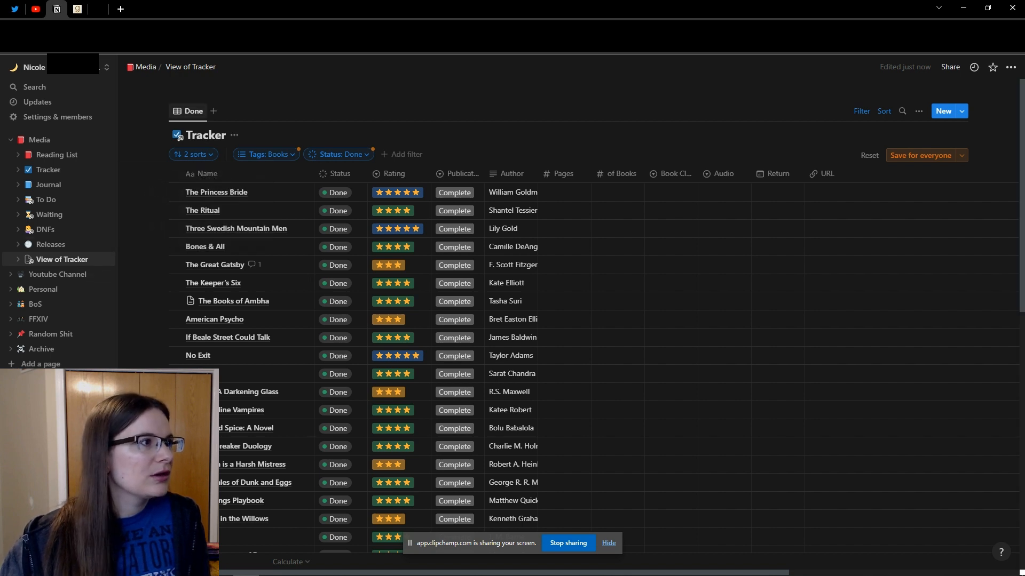
- Rename the linked View of Tracker page as Done/Completed
left_click(191, 67)
type("Don")
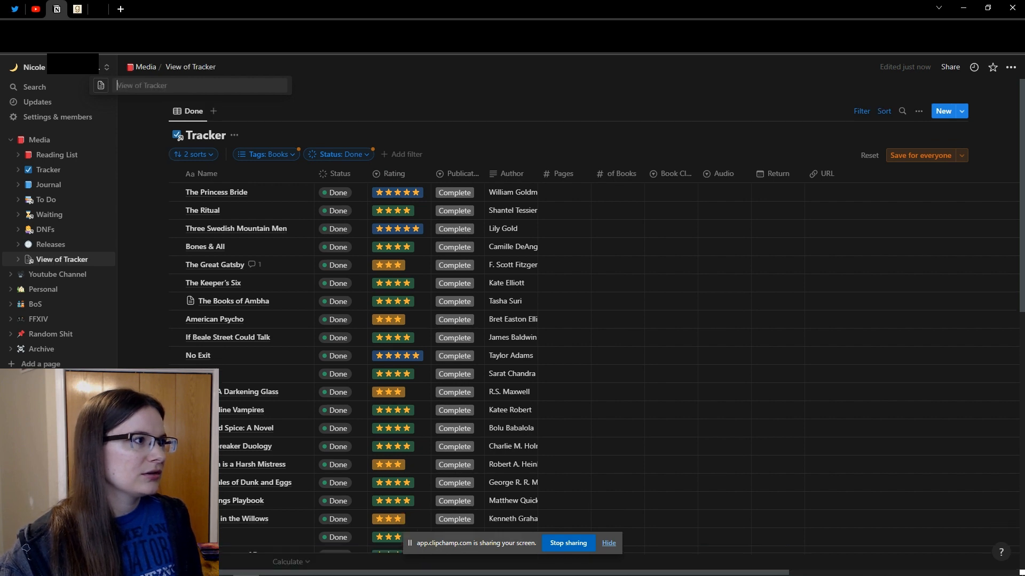
type("Done/Completed")
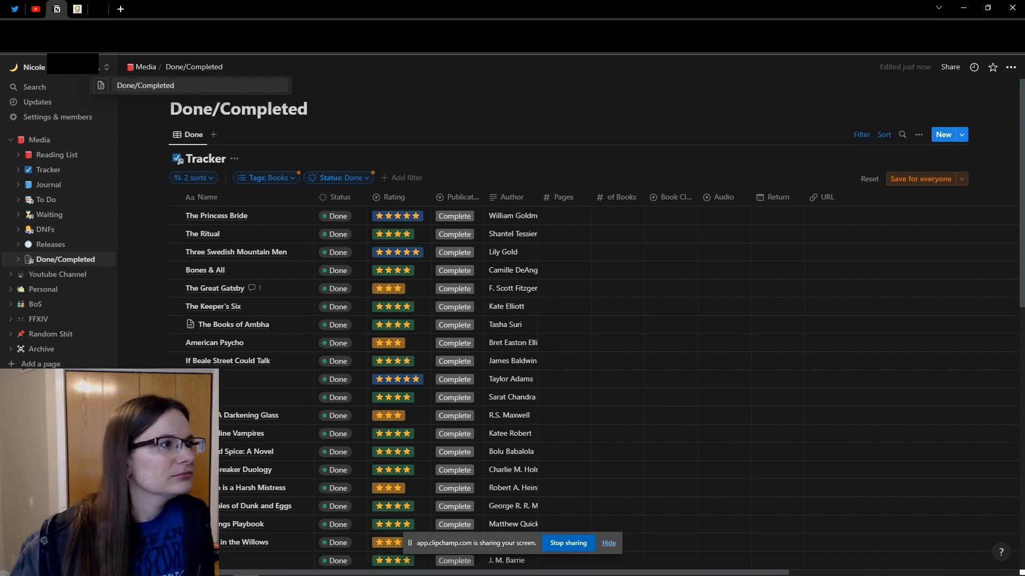
key("Return")
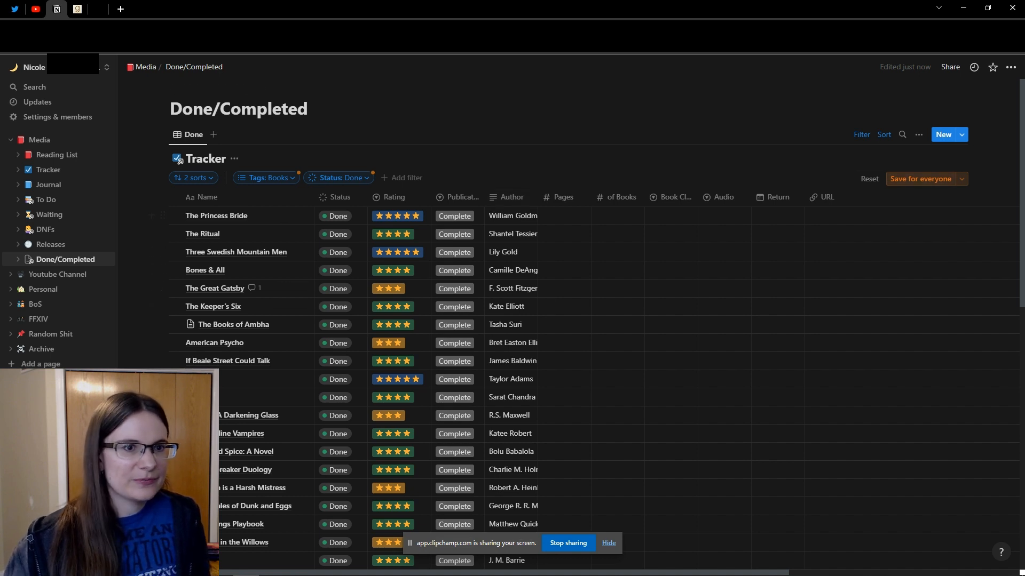
- Save the Done view's filters for everyone and give the Done/Completed page a check mark icon
left_click(919, 179)
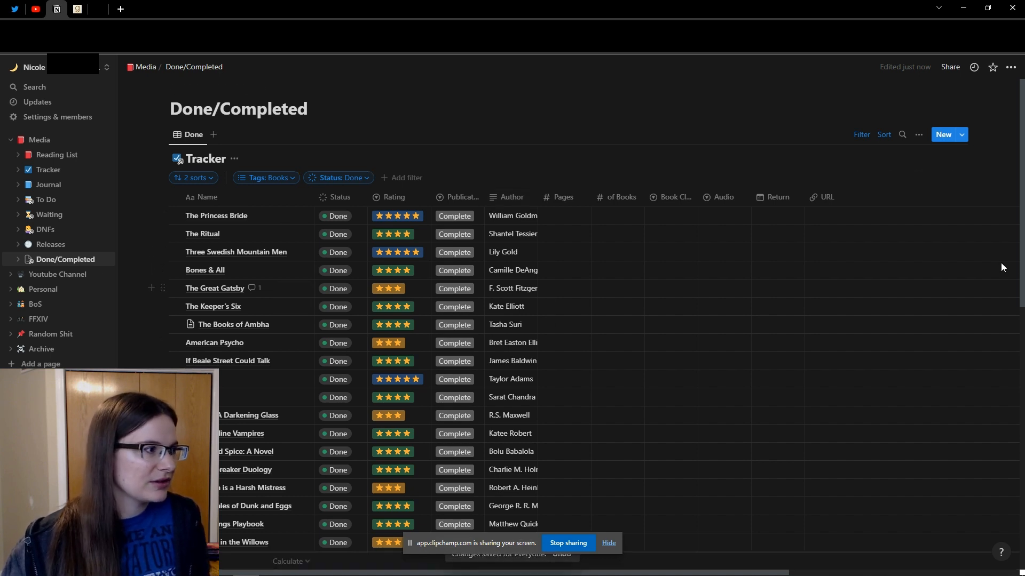
left_click(29, 260)
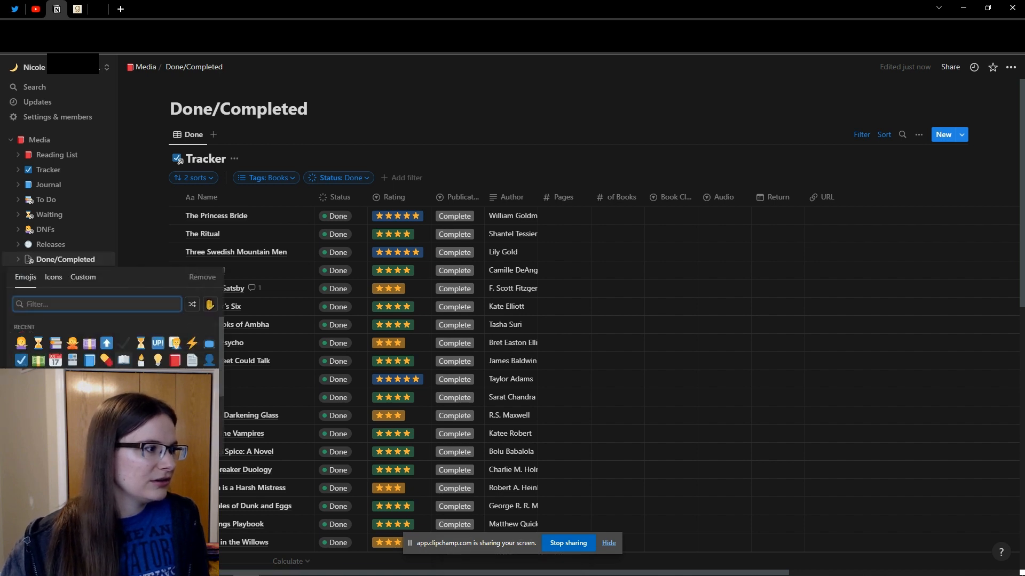
left_click(123, 343)
- Add a Count all calculation under the Name column of the Done view and look over the finished book list
scroll(203, 382, "down", 15)
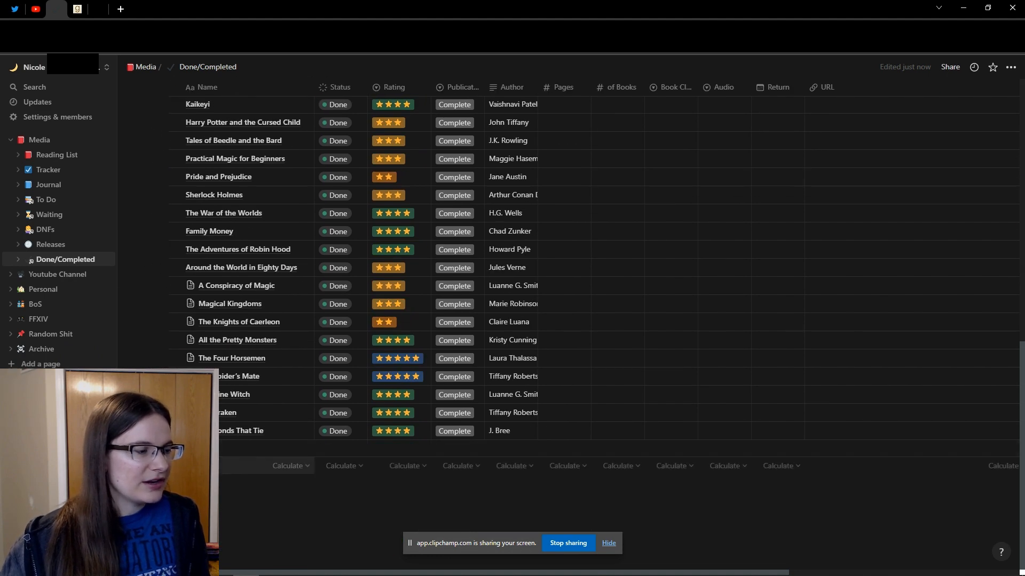
left_click(288, 466)
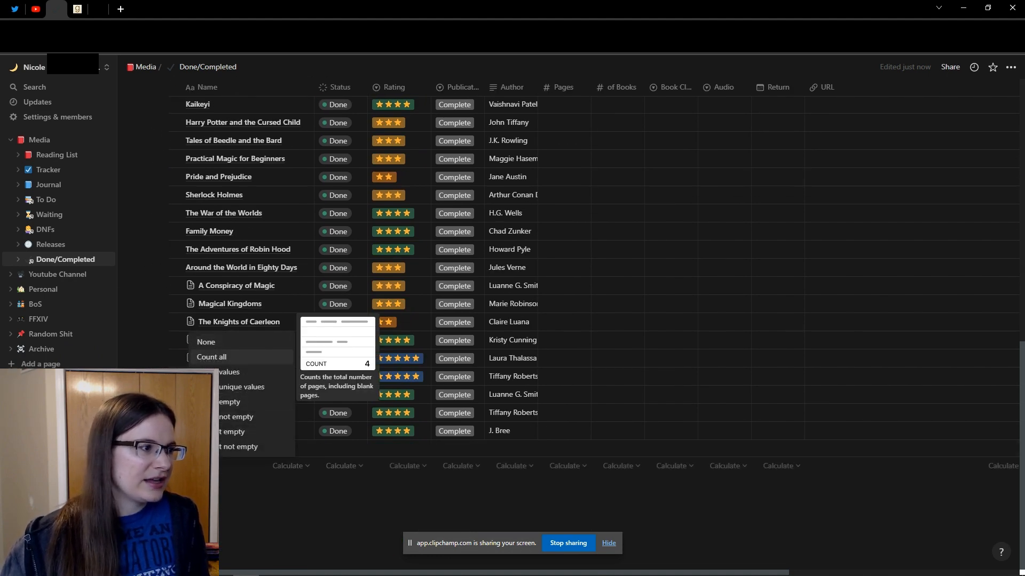
left_click(340, 466)
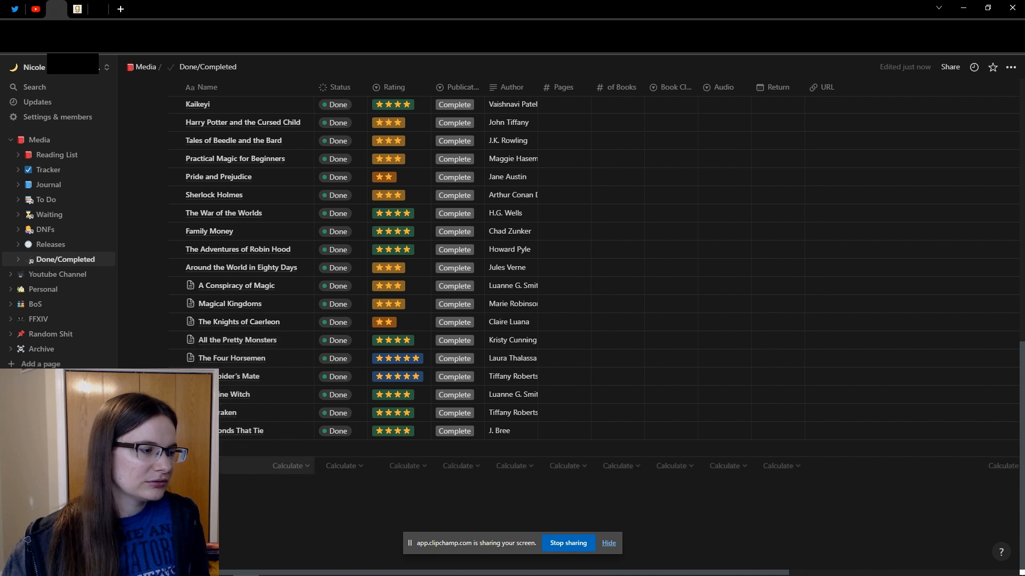
left_click(288, 466)
left_click(235, 355)
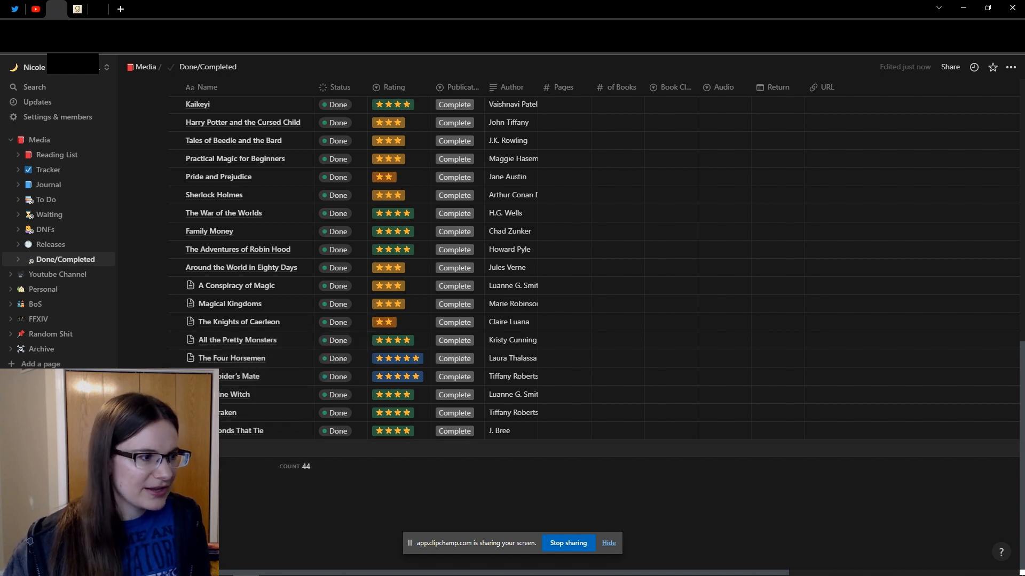
scroll(595, 320, "up", 10)
scroll(267, 433, "up", 1)
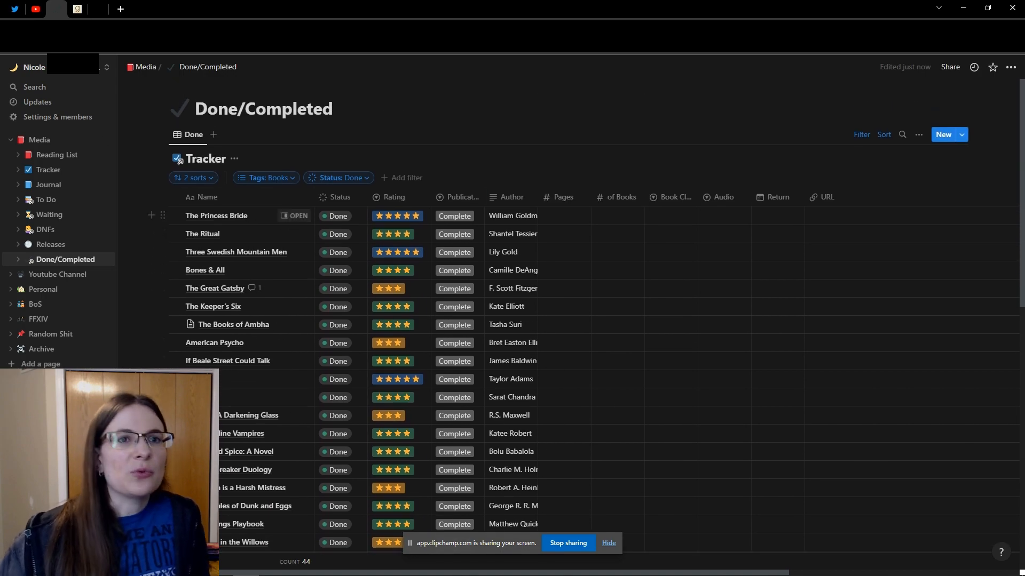
scroll(587, 320, "down", 4)
scroll(246, 270, "up", 4)
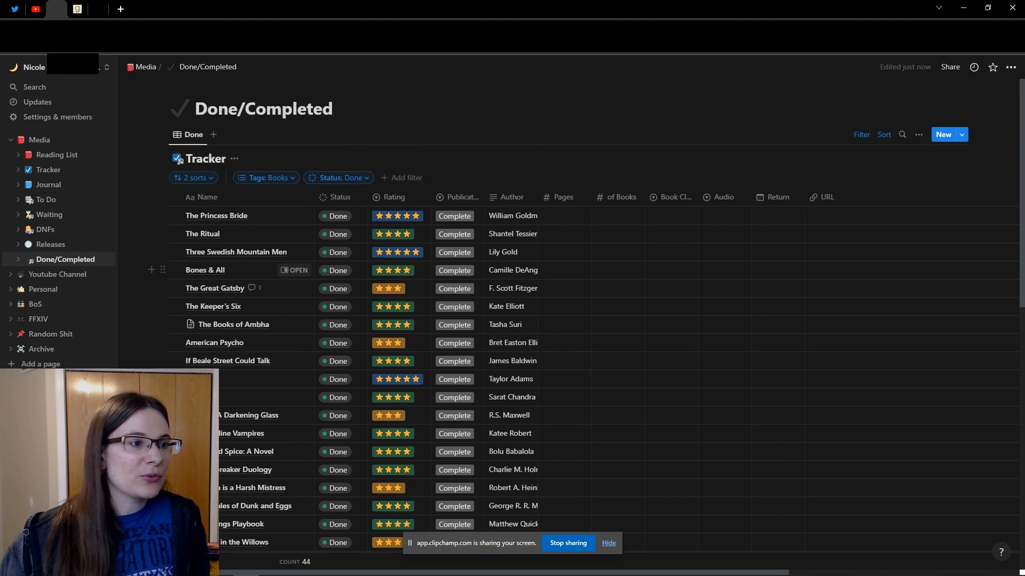